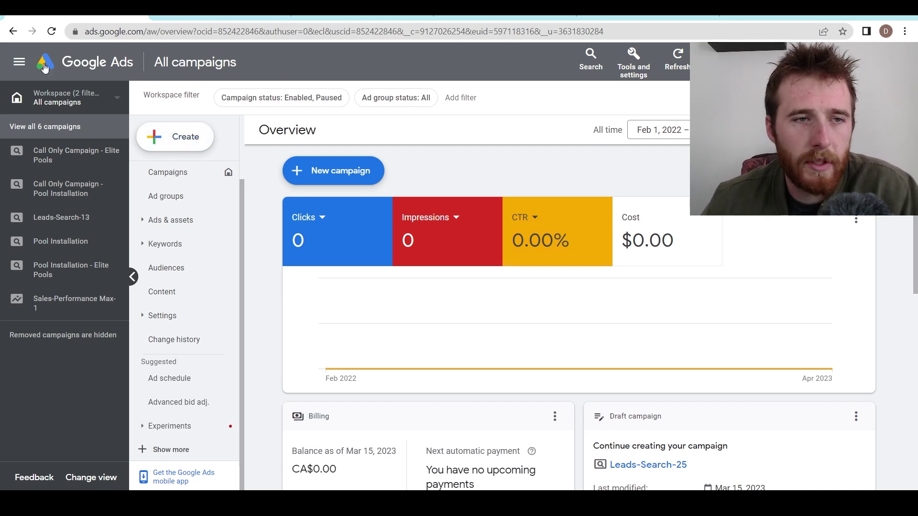
# - Start a new campaign with Leads as the objective and continue past conversion goals
pyautogui.click(18, 70)
pyautogui.click(19, 65)
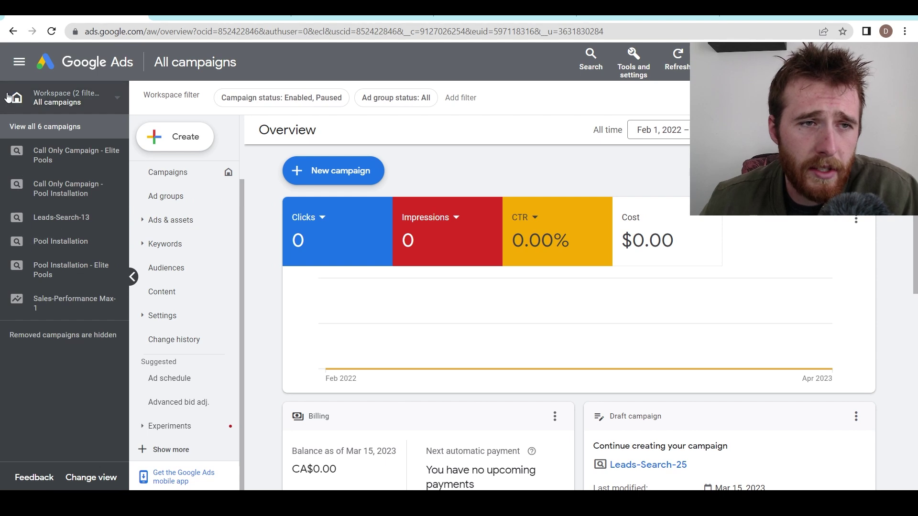
pyautogui.click(171, 143)
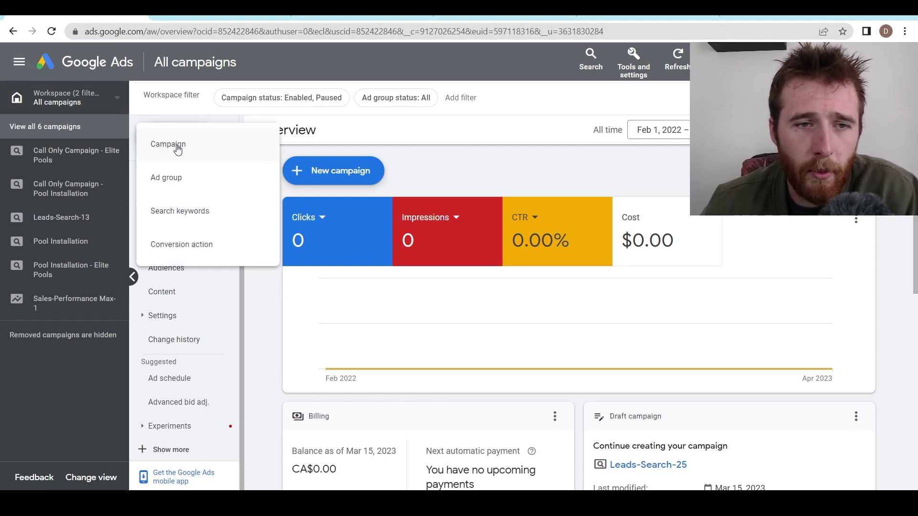
pyautogui.click(174, 146)
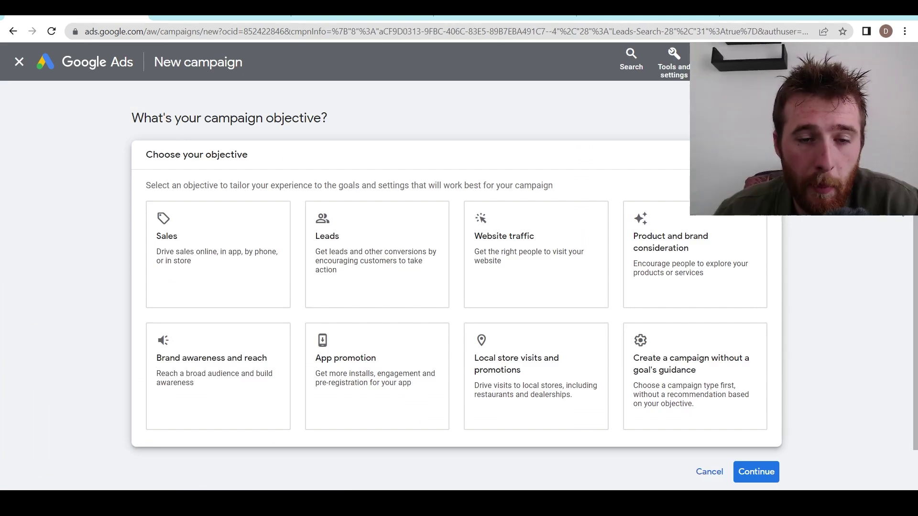
pyautogui.click(370, 275)
pyautogui.scroll(-4, 420, 286)
pyautogui.click(755, 424)
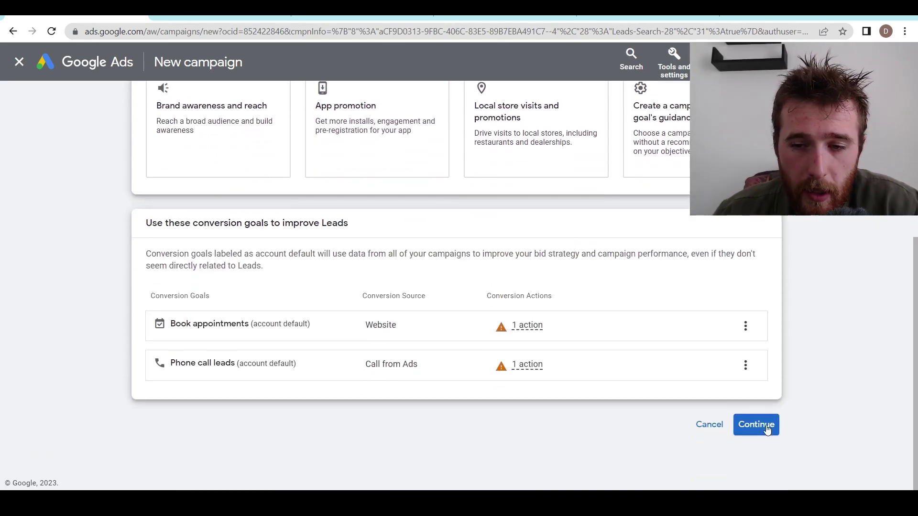
# - Choose a Search campaign reaching phone calls to the business's Canadian number, clearing the default name
pyautogui.click(224, 230)
pyautogui.scroll(-6, 216, 201)
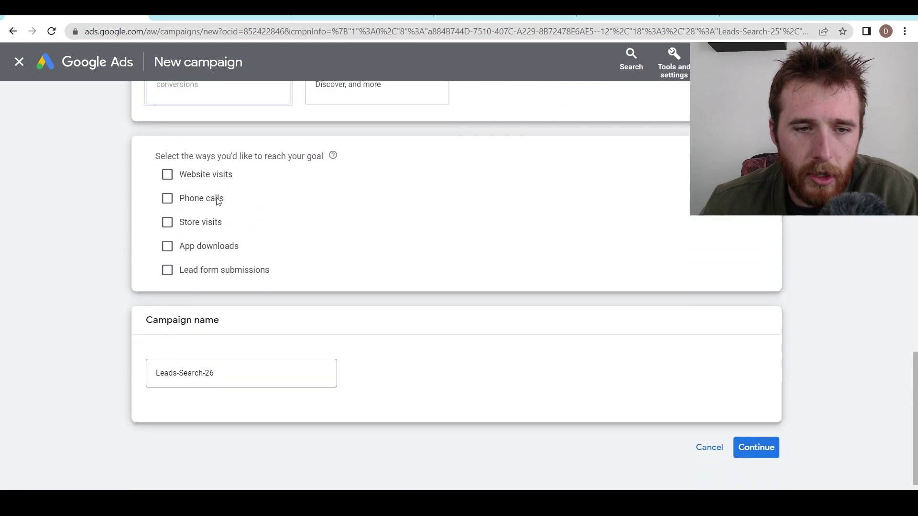
pyautogui.click(167, 175)
pyautogui.click(358, 211)
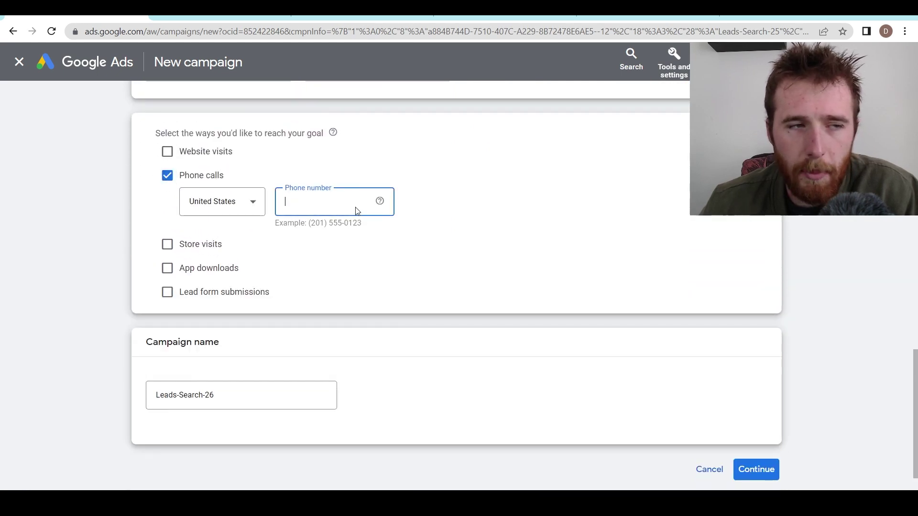
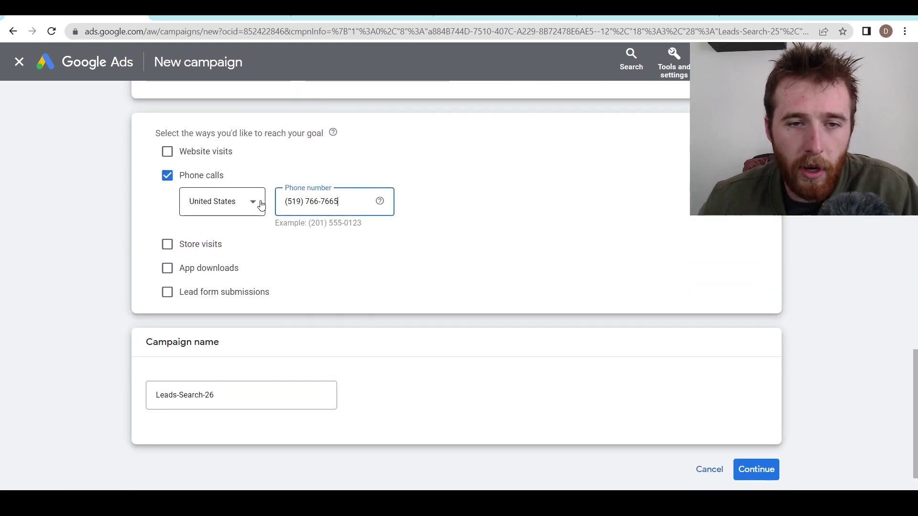
pyautogui.click(260, 204)
pyautogui.press('c')
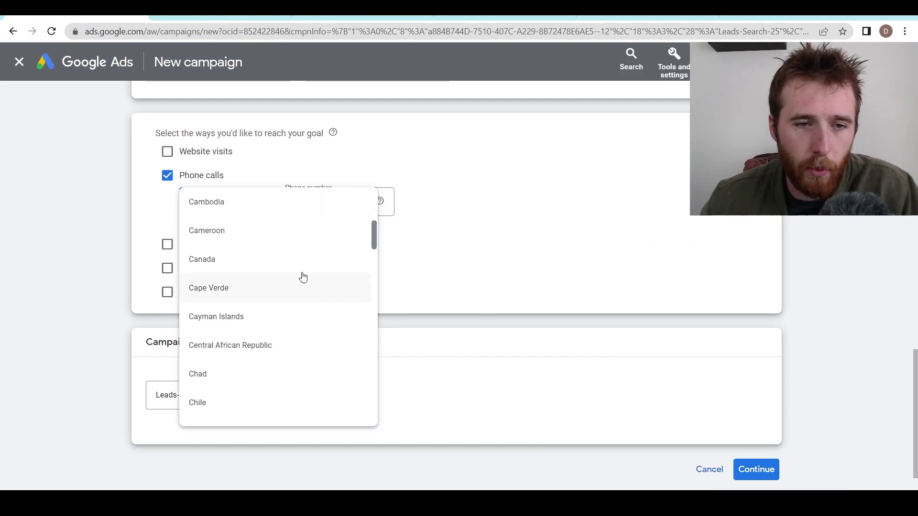
pyautogui.click(303, 269)
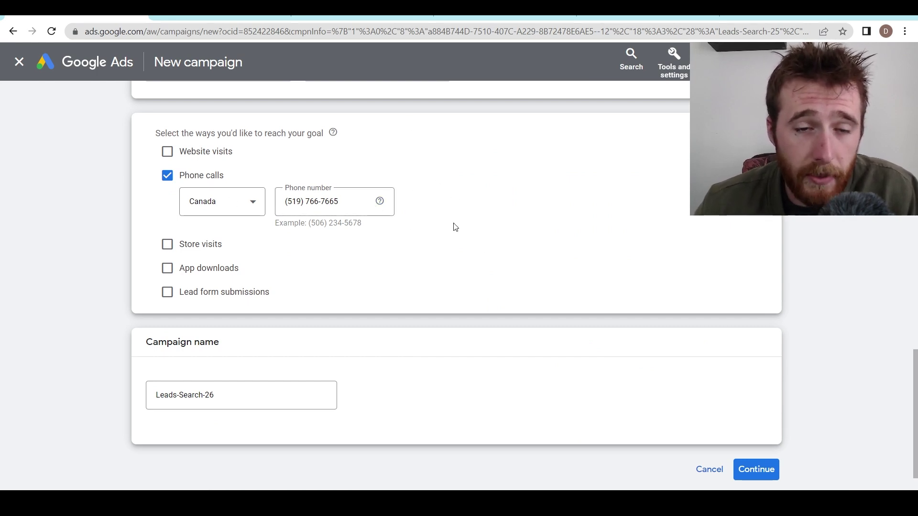
pyautogui.tripleClick(261, 401)
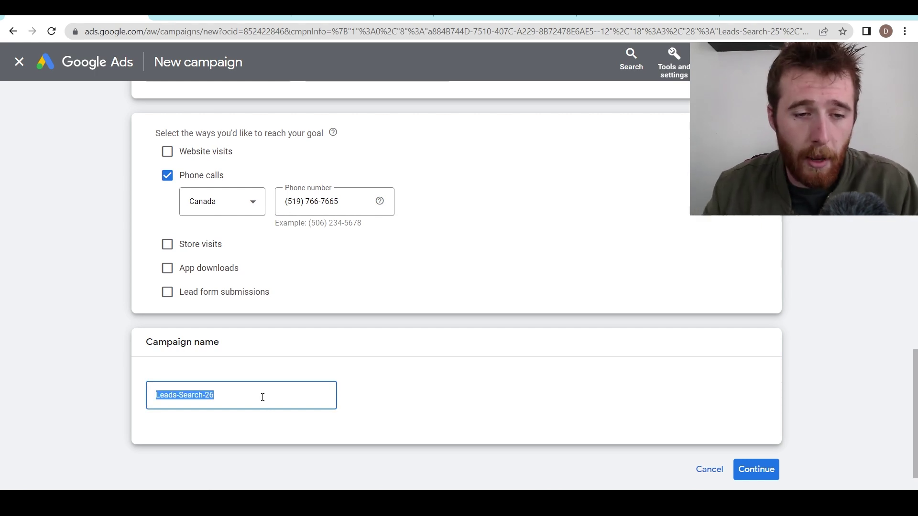
pyautogui.press('BackSpace')
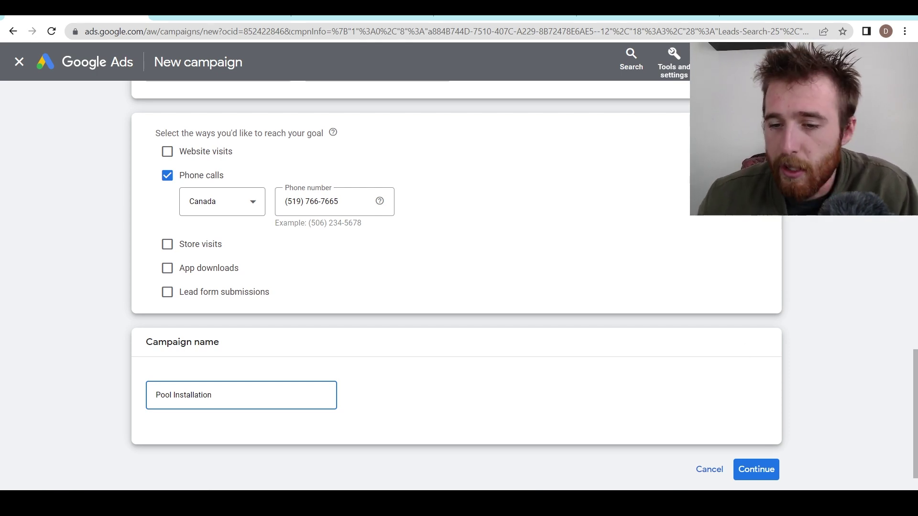
# - Keep Conversions as bidding focus with target cost per action unchecked, then go to settings
pyautogui.click(760, 469)
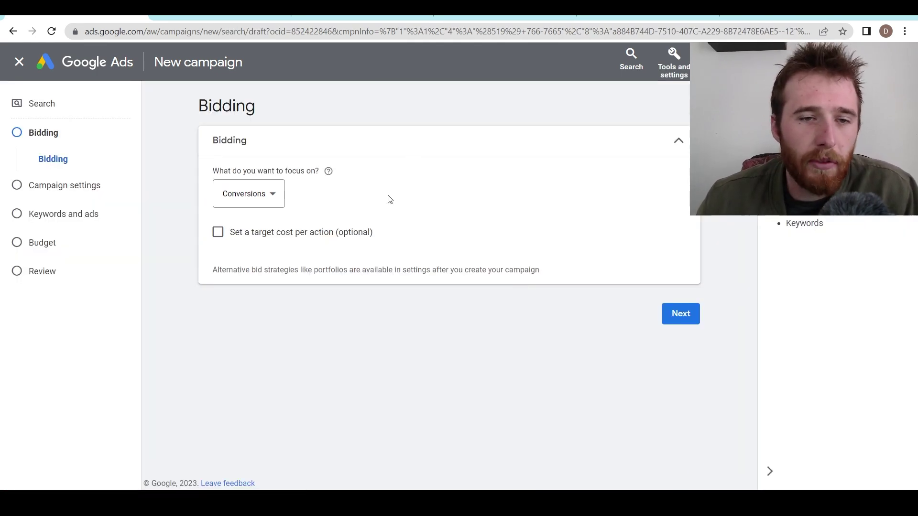
pyautogui.click(250, 204)
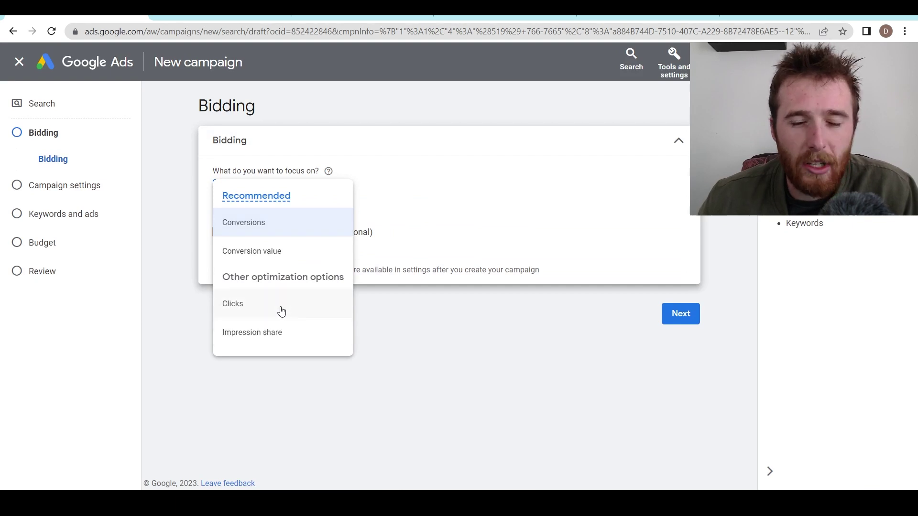
pyautogui.click(399, 253)
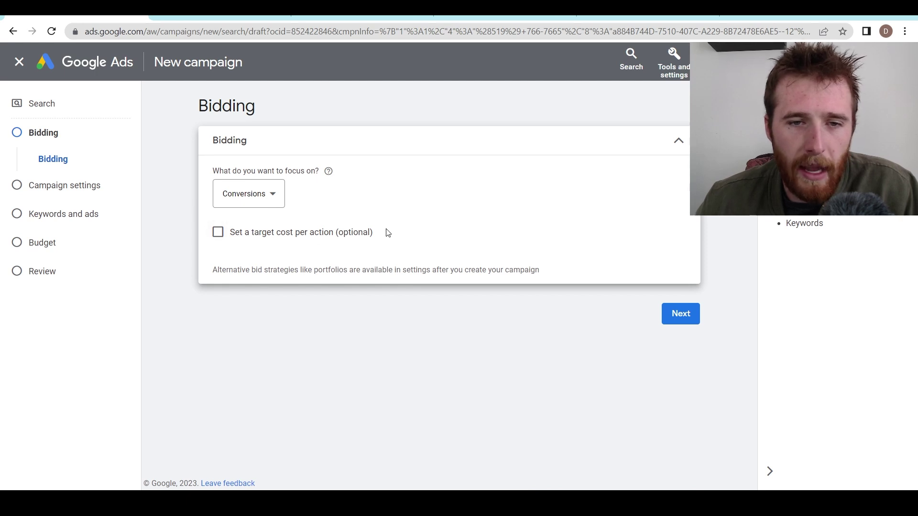
pyautogui.click(308, 232)
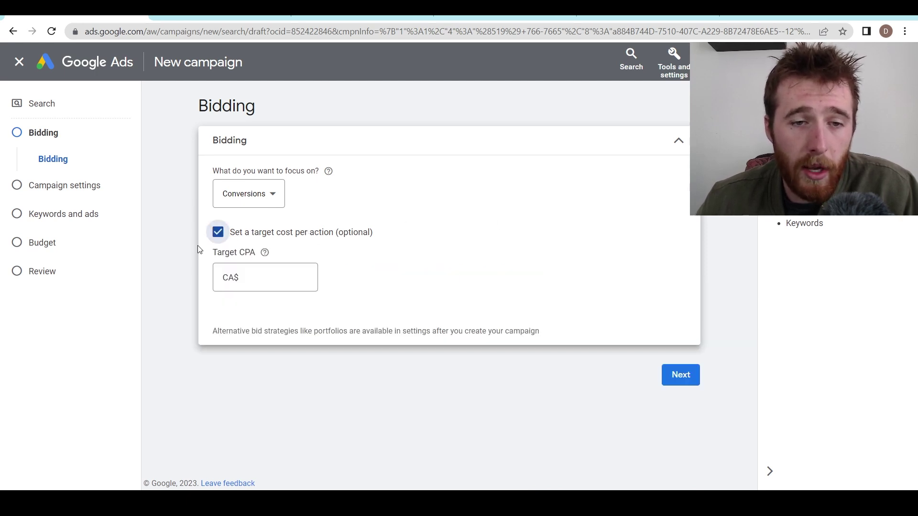
pyautogui.click(272, 279)
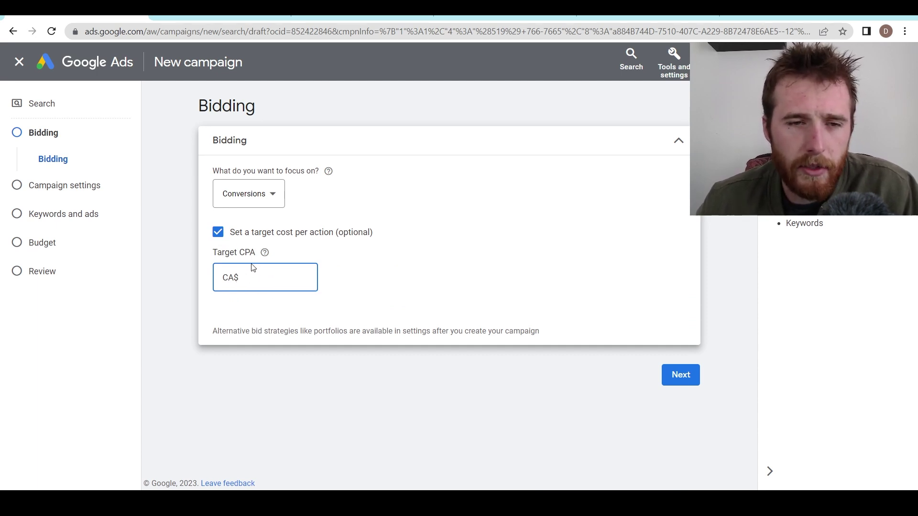
pyautogui.click(218, 232)
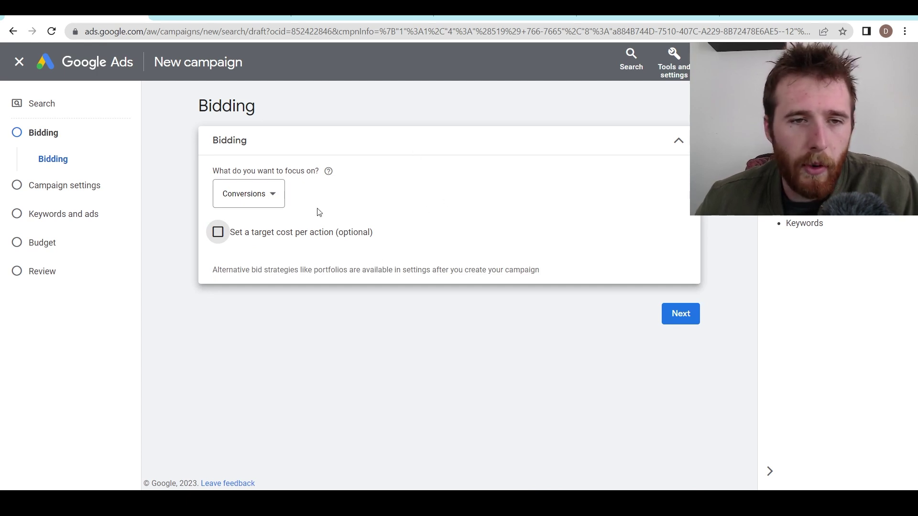
pyautogui.click(278, 201)
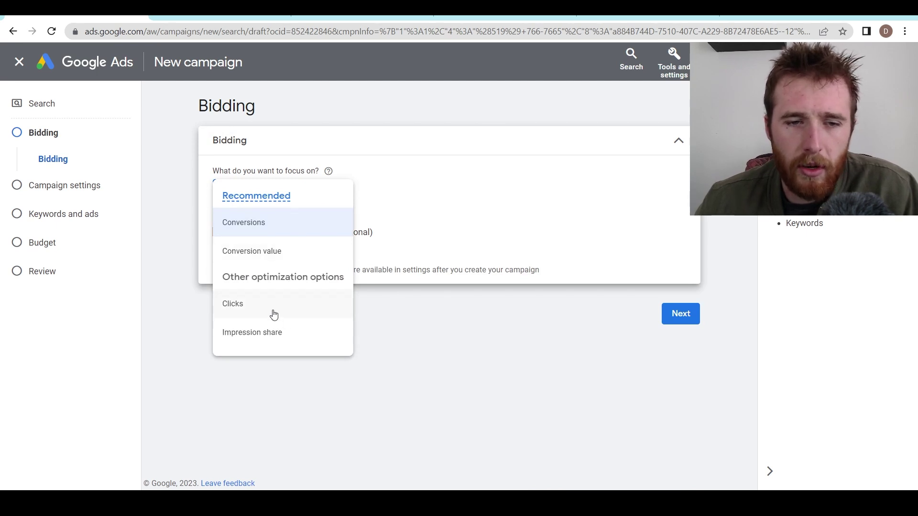
pyautogui.click(445, 223)
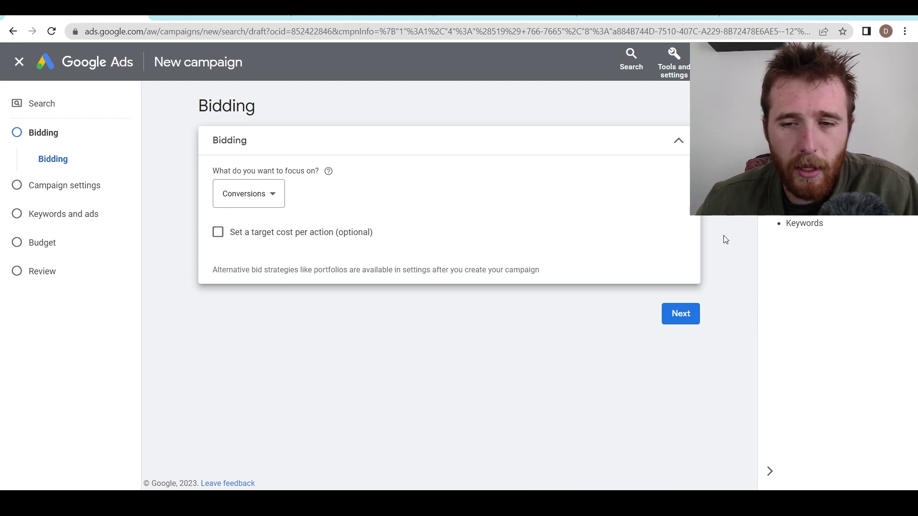
pyautogui.click(688, 315)
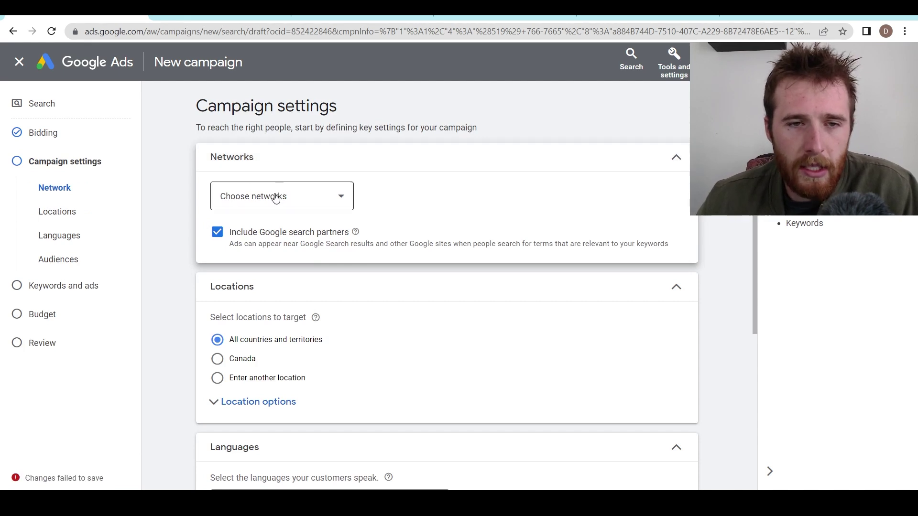
# - Drop search partners, target presence, exclude presence or interest, and pick 'Enter another location'
pyautogui.click(222, 237)
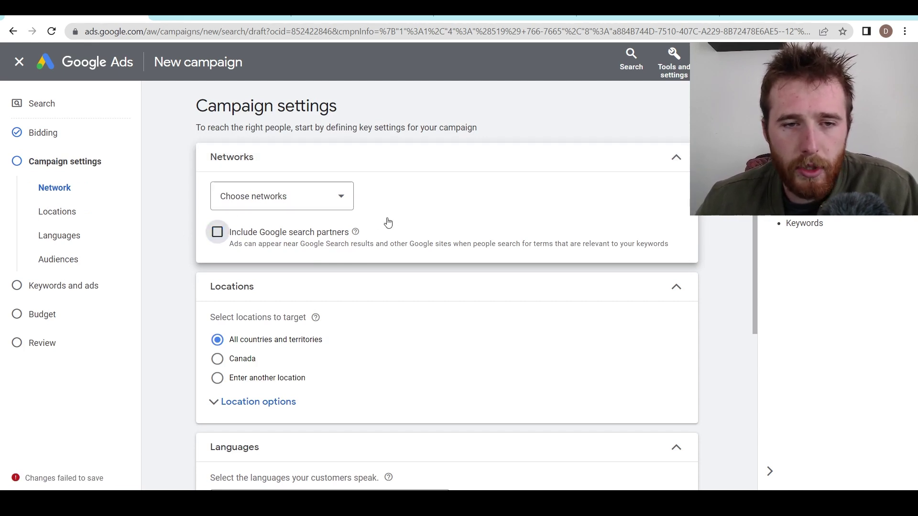
pyautogui.scroll(-1, 173, 154)
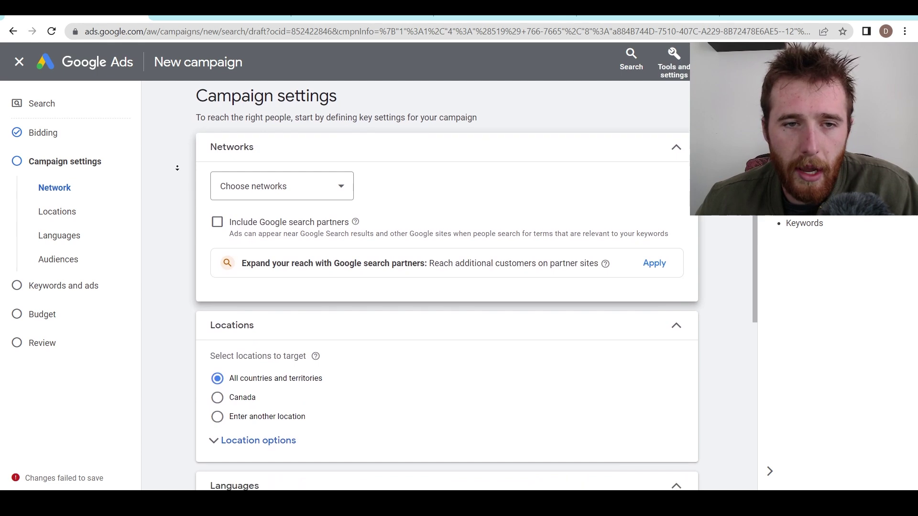
pyautogui.scroll(-2, 182, 244)
pyautogui.scroll(-1, 181, 244)
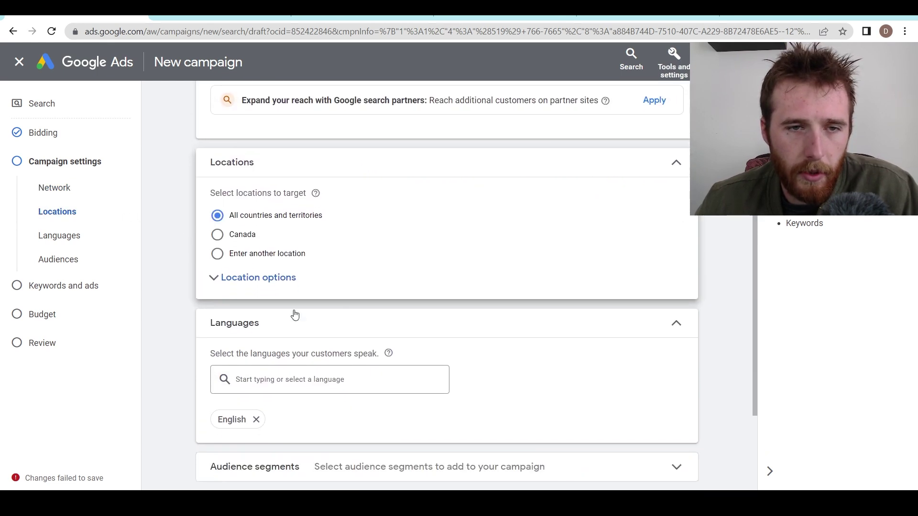
pyautogui.click(266, 285)
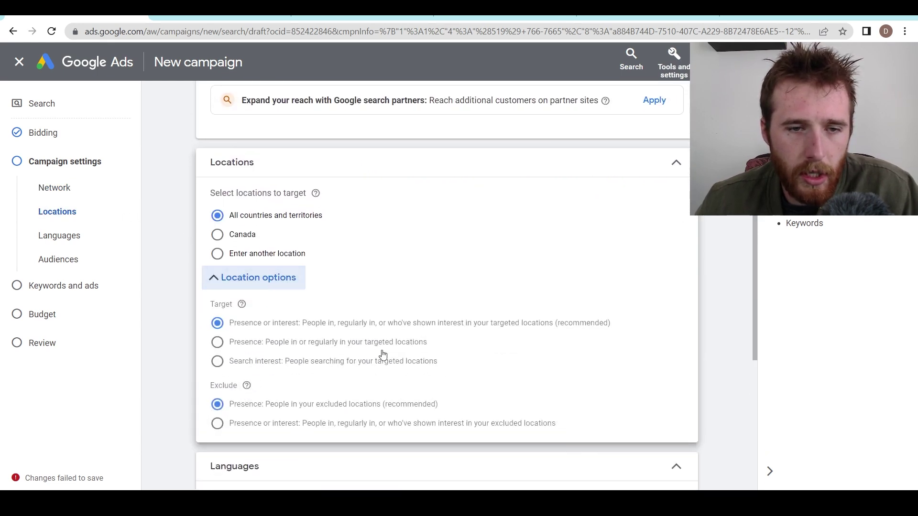
pyautogui.click(218, 342)
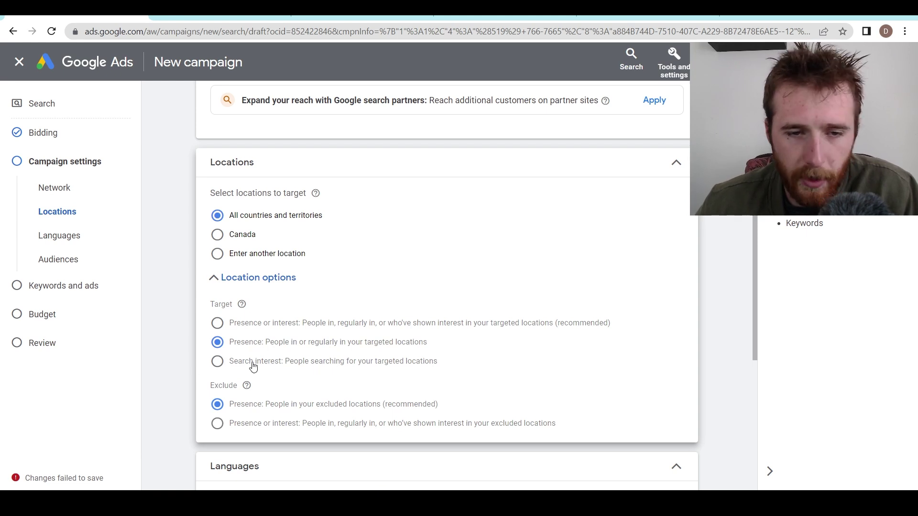
pyautogui.click(218, 424)
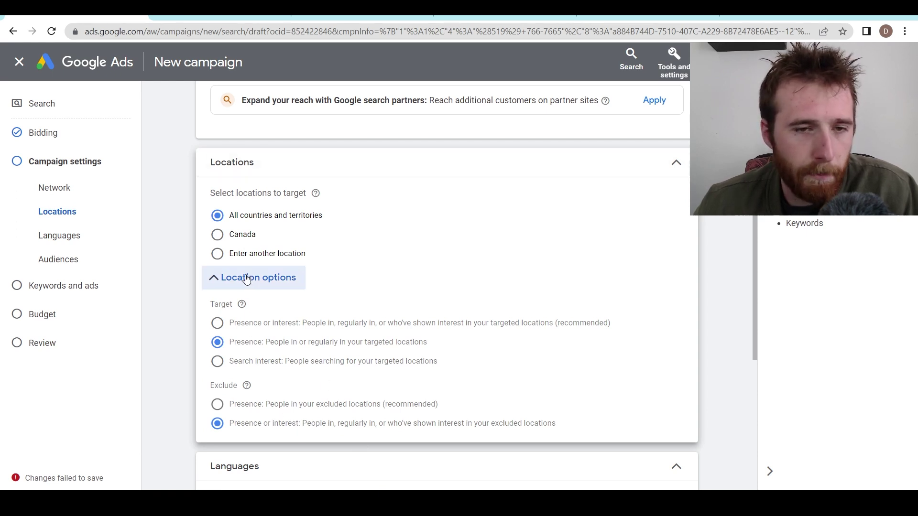
pyautogui.click(330, 267)
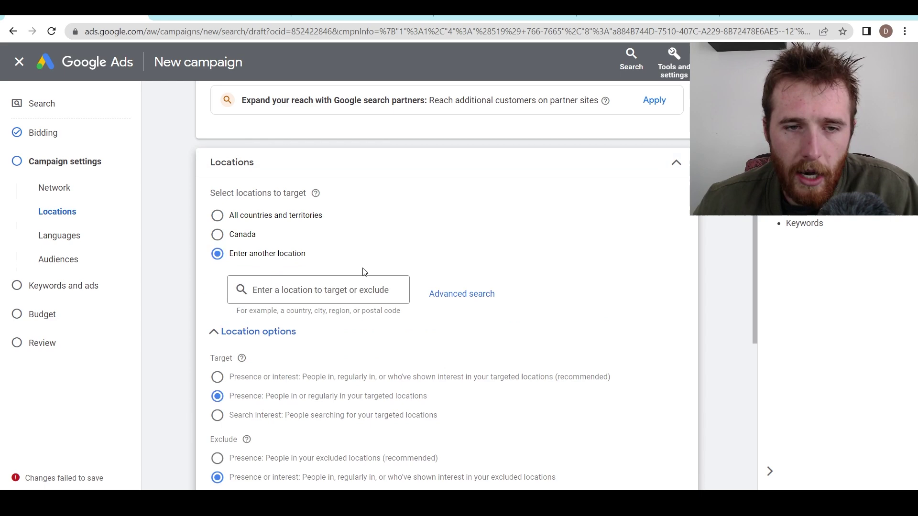
# - In advanced location search, target Toronto, Mississauga and Hamilton, Ontario
pyautogui.click(465, 295)
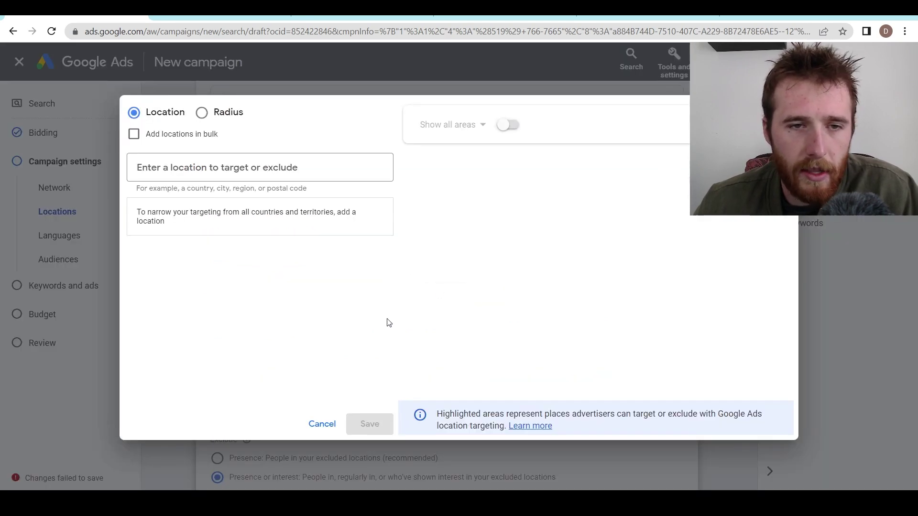
pyautogui.click(209, 171)
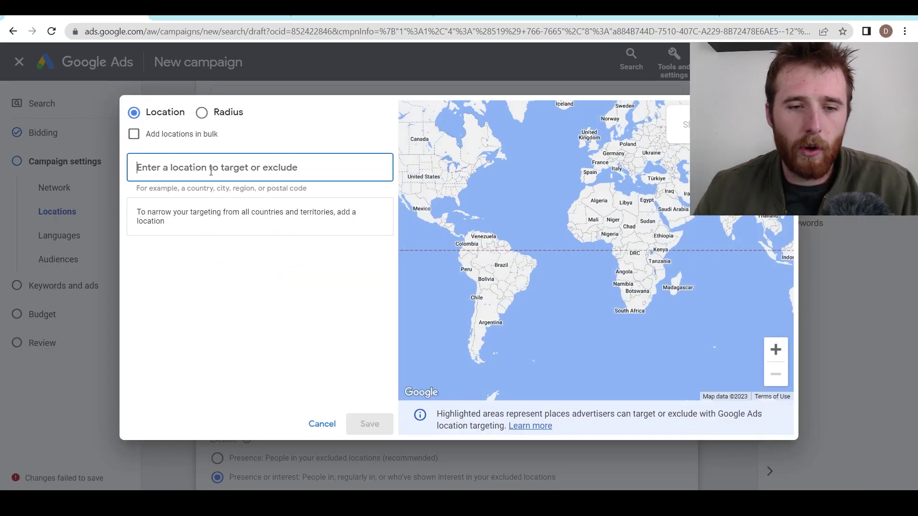
pyautogui.write('toro')
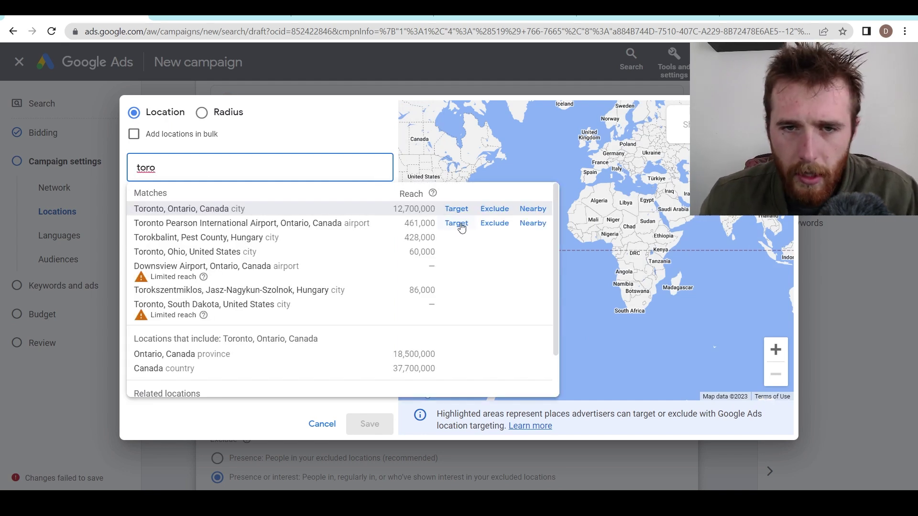
pyautogui.click(461, 202)
pyautogui.click(461, 210)
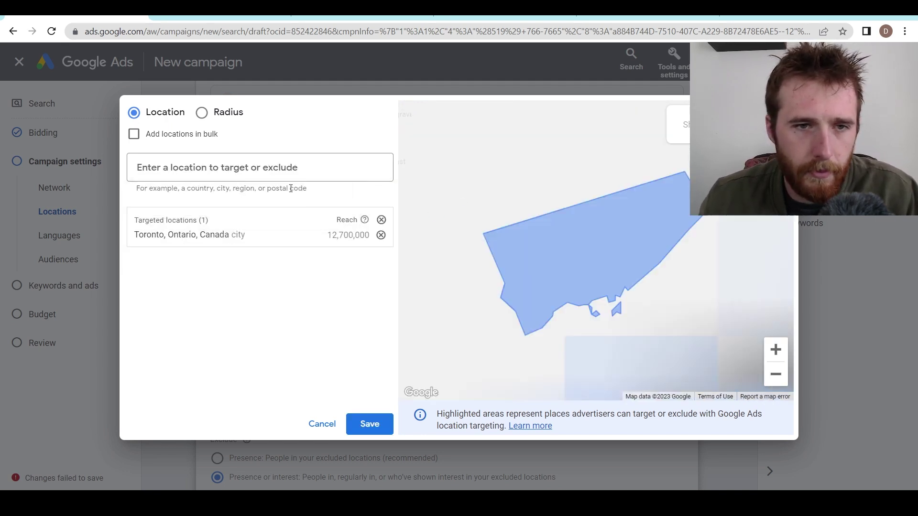
pyautogui.click(264, 168)
pyautogui.write('m')
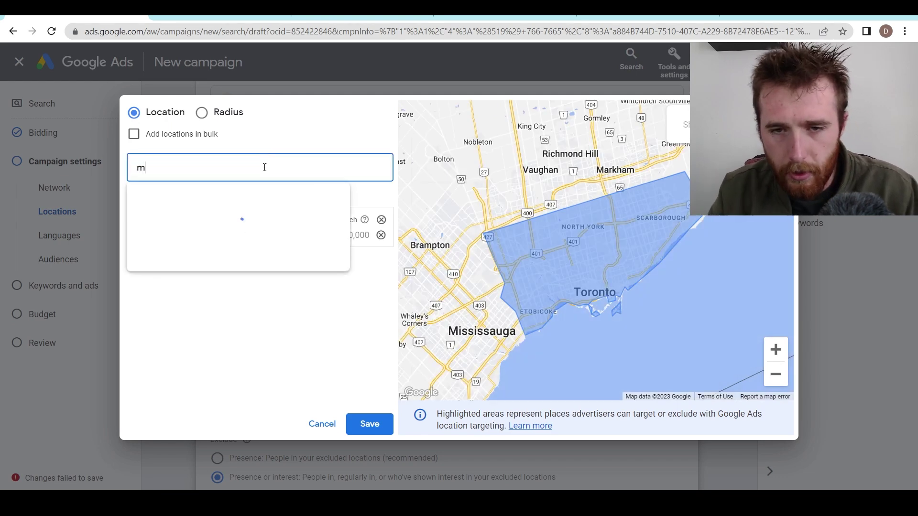
pyautogui.write('issi')
pyautogui.click(343, 206)
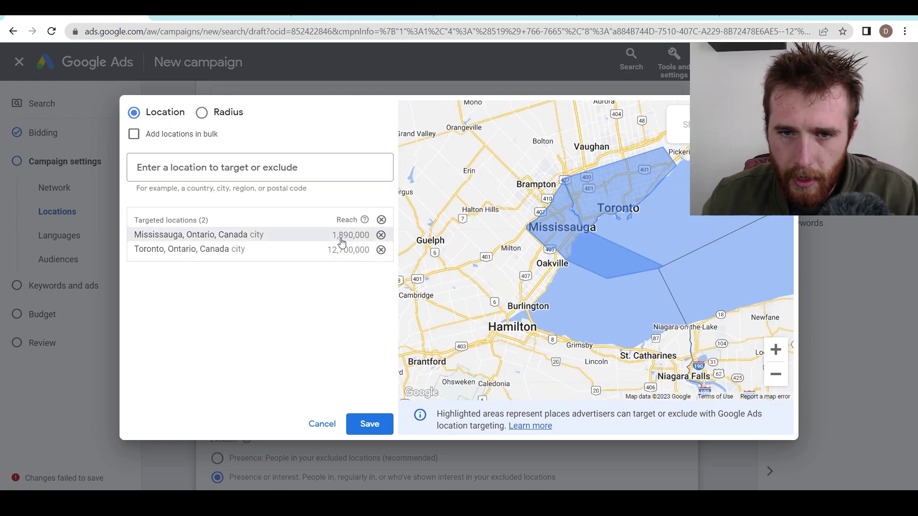
pyautogui.click(267, 166)
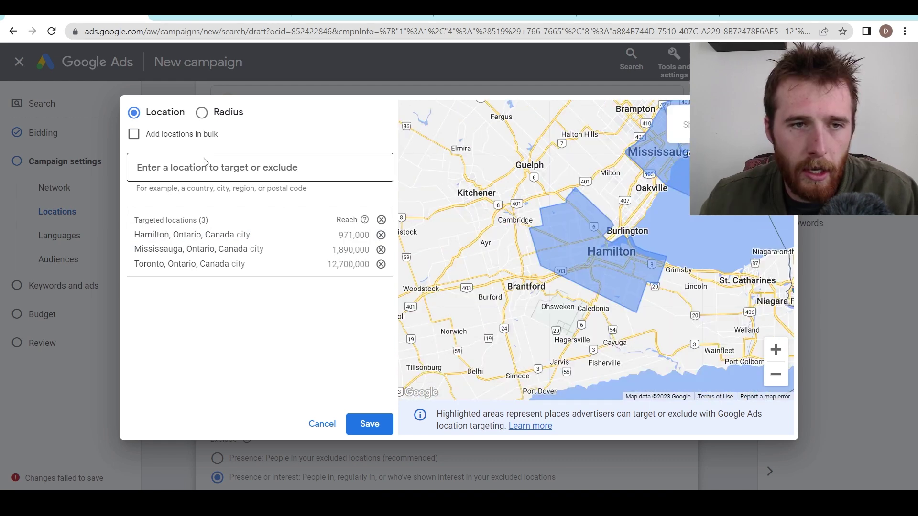
pyautogui.click(209, 168)
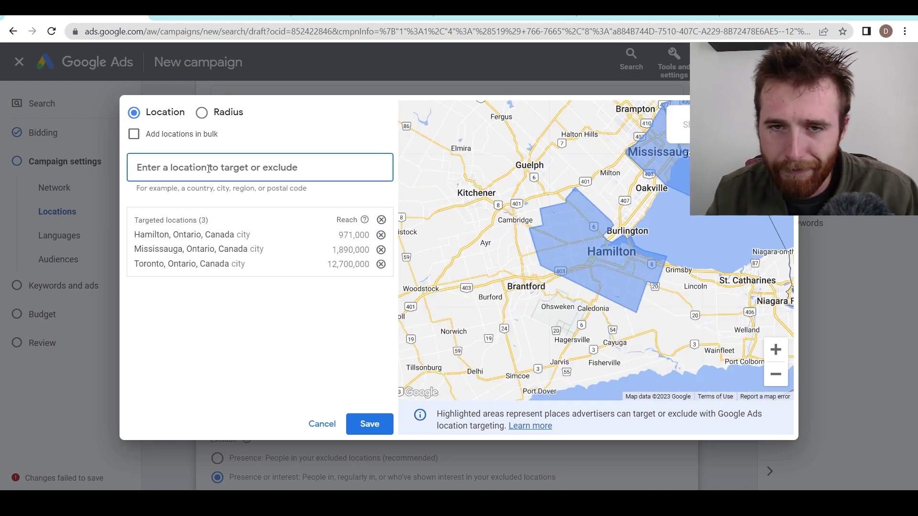
# - Exclude Guelph, review the targeted areas on the map, and save the locations
pyautogui.write('guek')
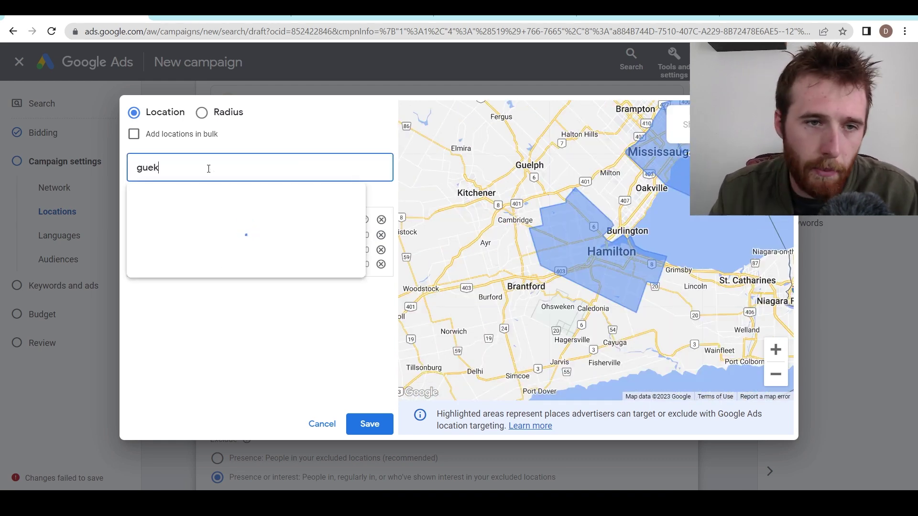
pyautogui.press('BackSpace')
pyautogui.write('lp')
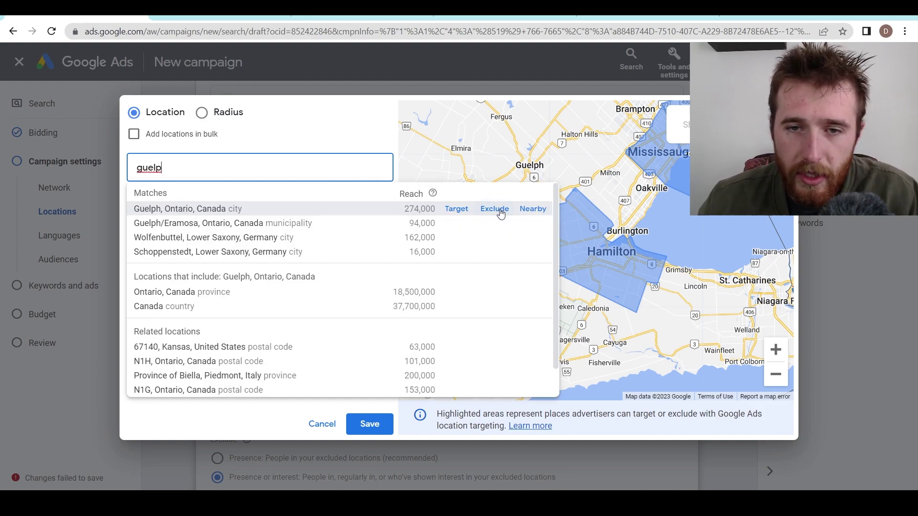
pyautogui.click(500, 214)
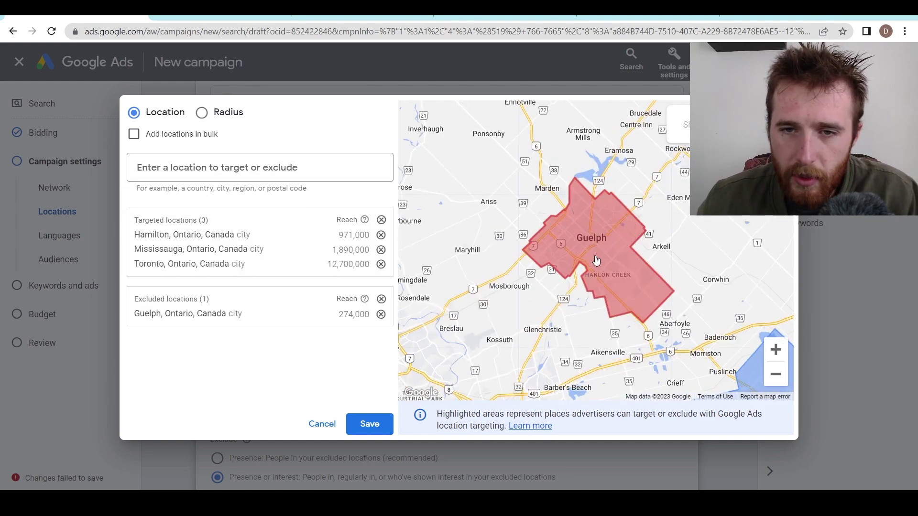
pyautogui.scroll(-2, 557, 244)
pyautogui.scroll(-2, 557, 244)
pyautogui.moveTo(741, 392); pyautogui.dragTo(623, 314)
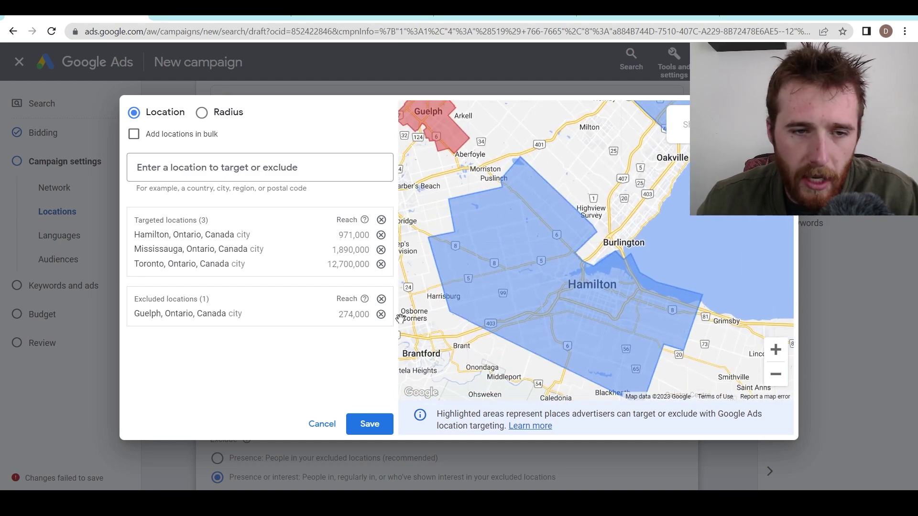
pyautogui.moveTo(498, 312); pyautogui.dragTo(559, 306)
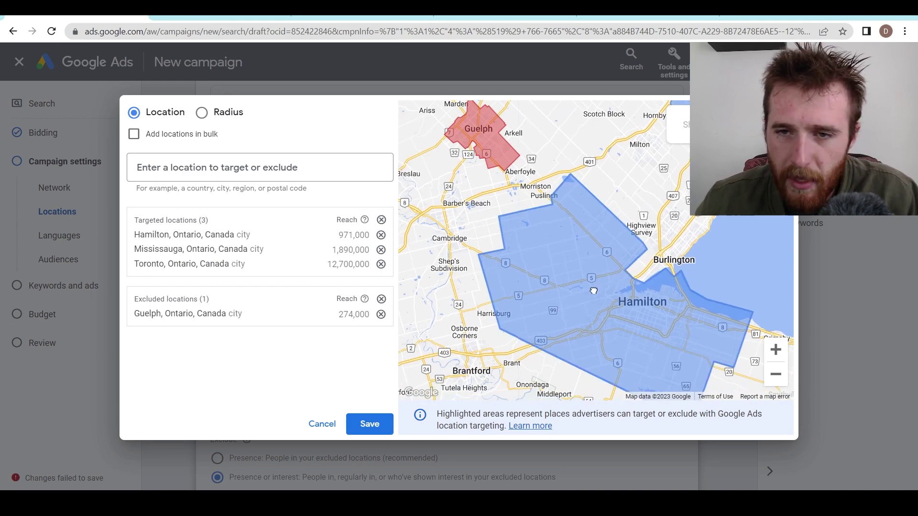
pyautogui.moveTo(615, 282); pyautogui.dragTo(489, 370)
pyautogui.moveTo(615, 261); pyautogui.dragTo(656, 240)
pyautogui.moveTo(555, 254); pyautogui.dragTo(416, 399)
pyautogui.click(361, 433)
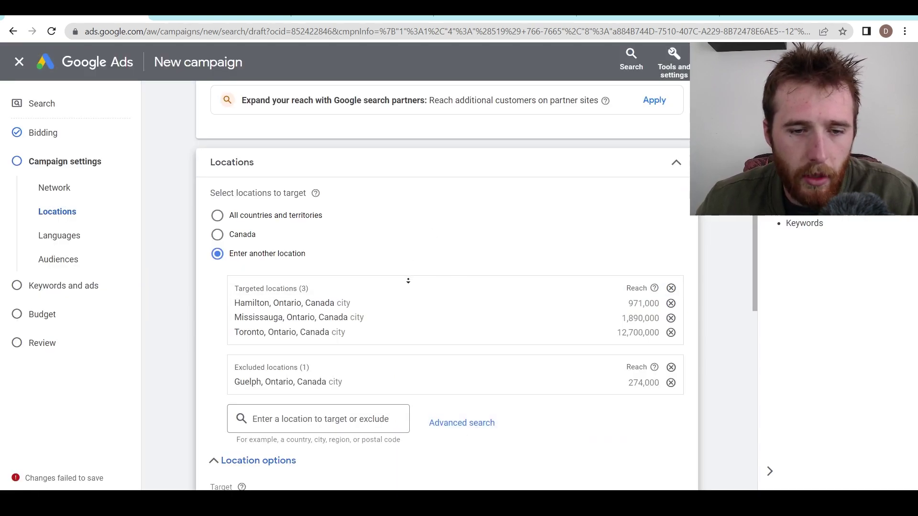
# - Expand the Audience segments section in the campaign settings
pyautogui.scroll(-5, 415, 229)
pyautogui.scroll(-5, 410, 305)
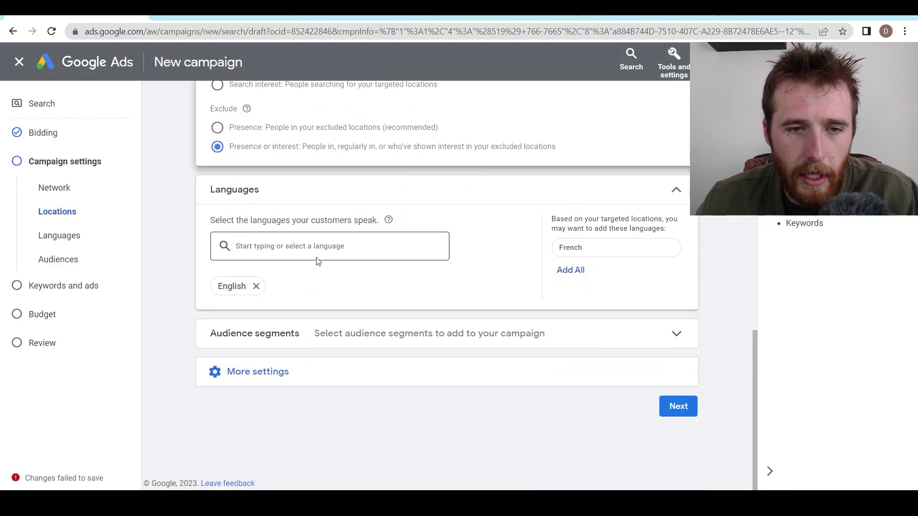
pyautogui.scroll(-3, 266, 332)
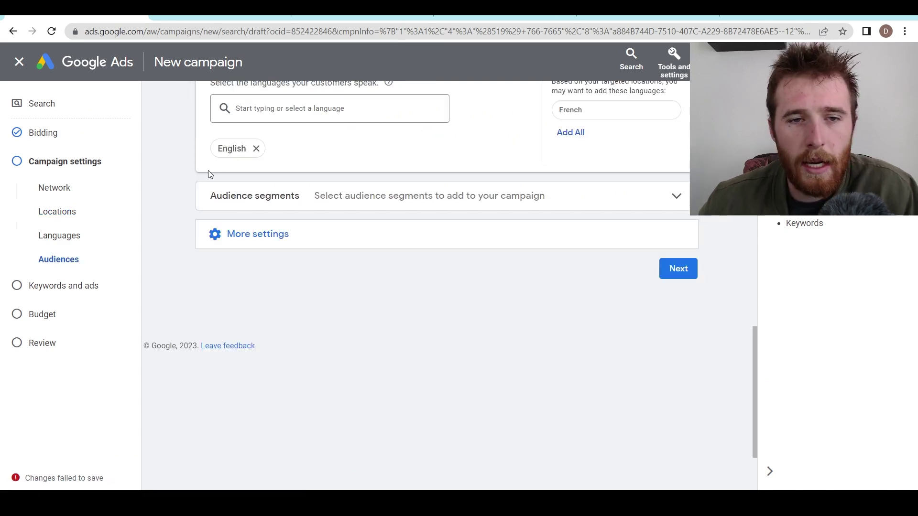
pyautogui.click(254, 205)
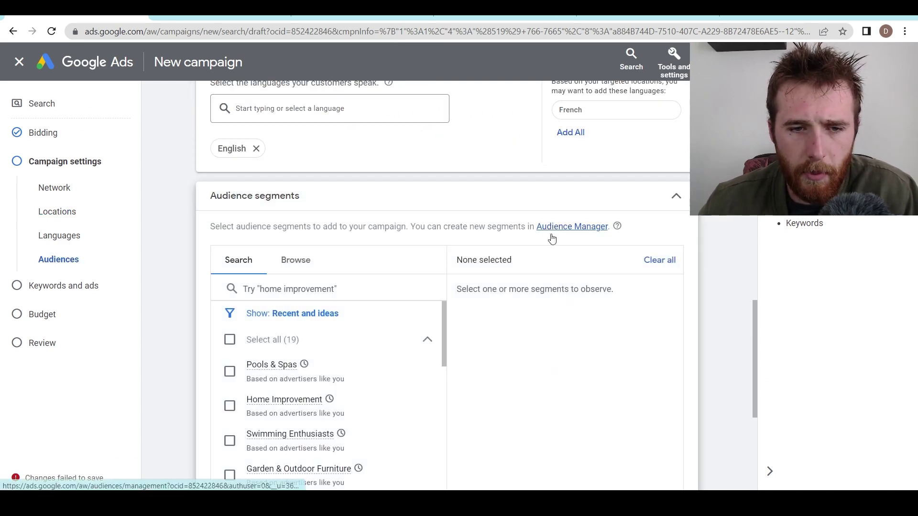
pyautogui.scroll(-3, 724, 294)
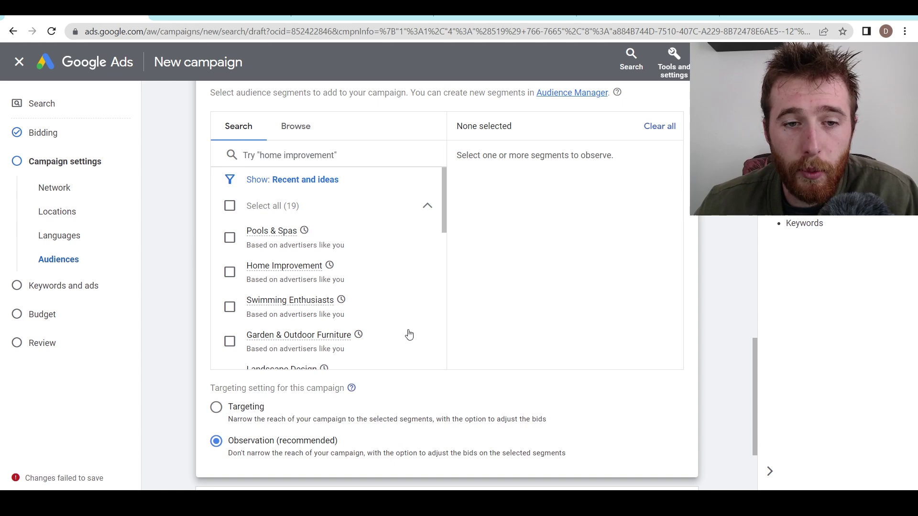
# - Tick Pools & Spas, Swimming Enthusiasts, Home Improvement, Garden & Outdoor Furniture and Landscape Design
pyautogui.click(230, 237)
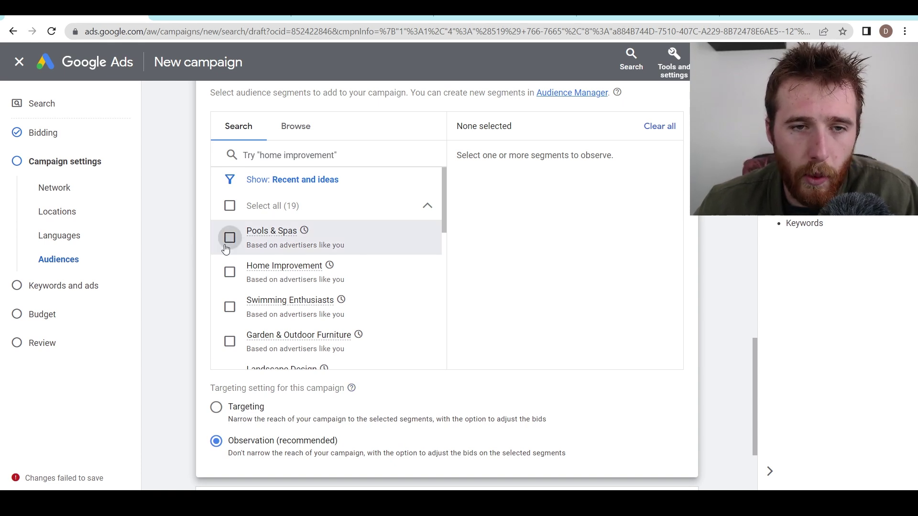
pyautogui.click(229, 306)
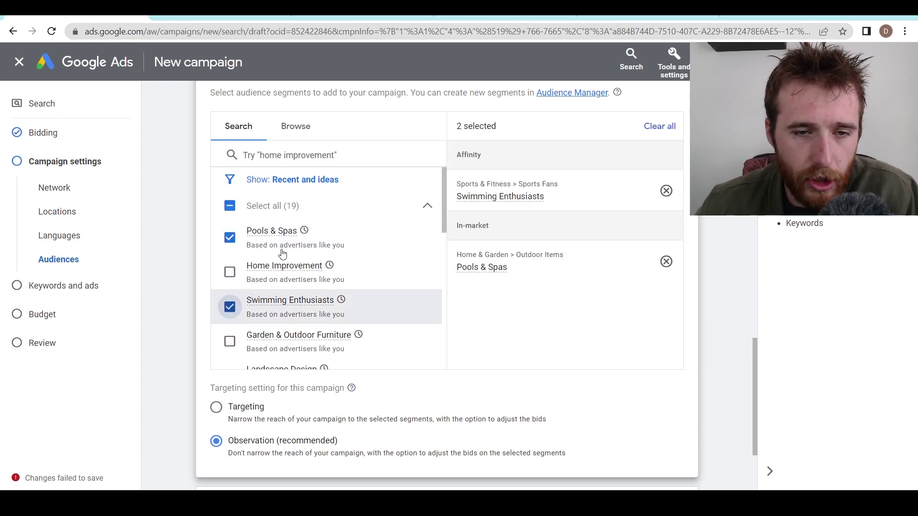
pyautogui.click(230, 272)
pyautogui.click(224, 345)
pyautogui.scroll(-3, 332, 280)
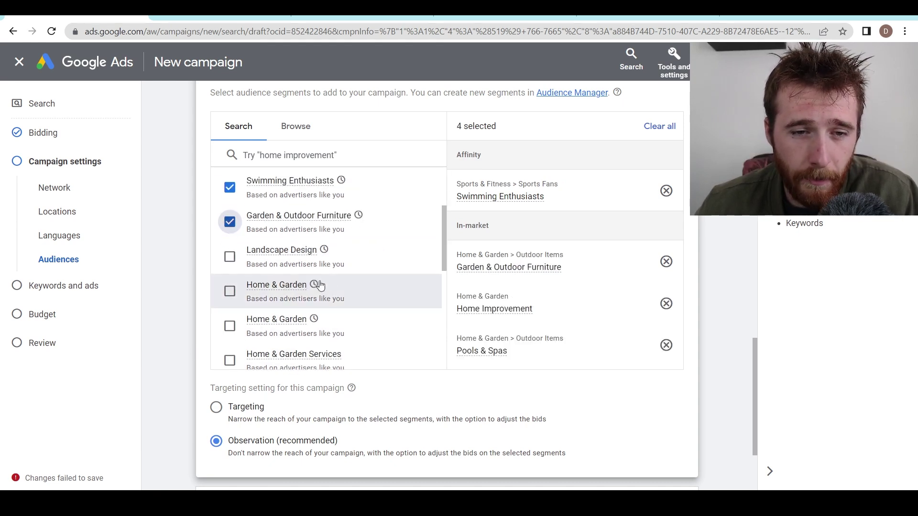
pyautogui.click(231, 257)
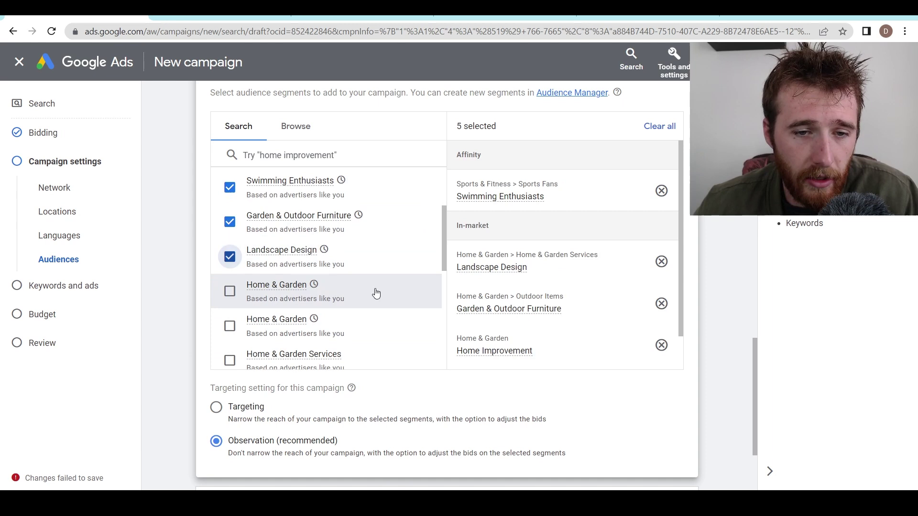
pyautogui.scroll(-3, 363, 245)
pyautogui.scroll(5, 375, 249)
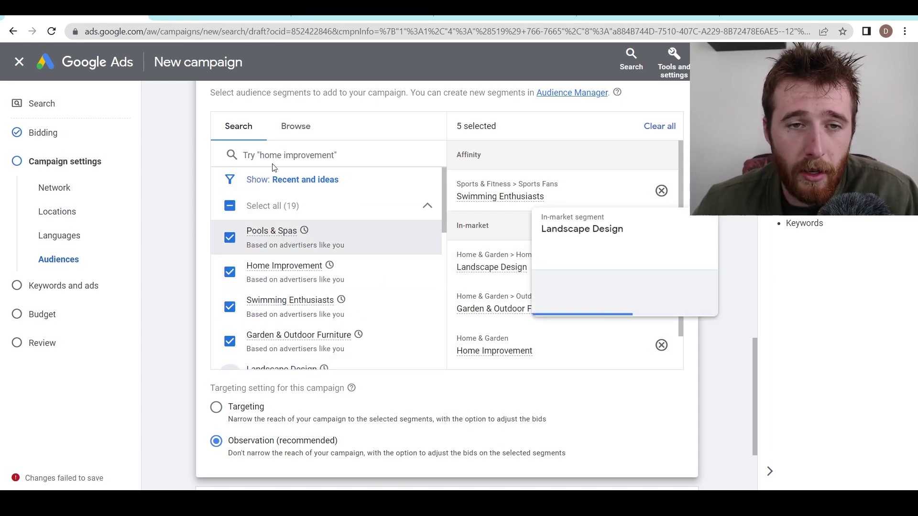
pyautogui.click(295, 127)
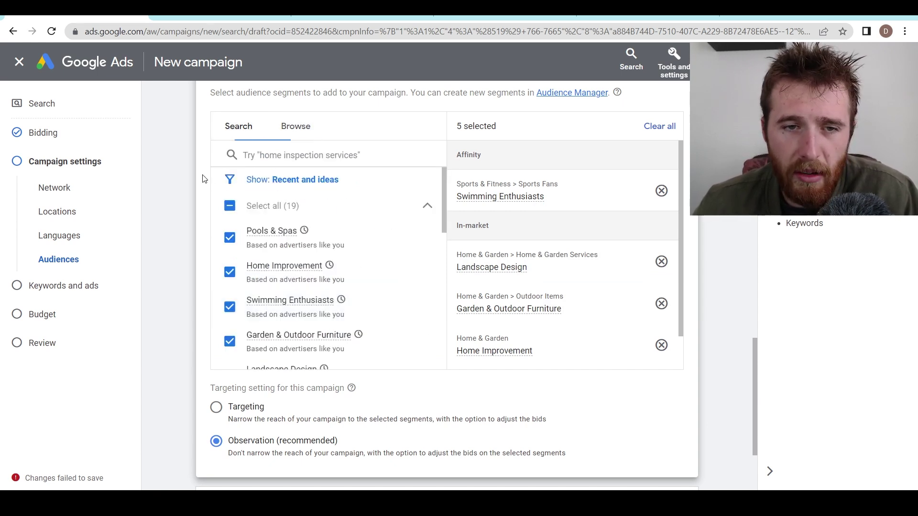
pyautogui.scroll(-5, 366, 256)
pyautogui.scroll(-3, 334, 244)
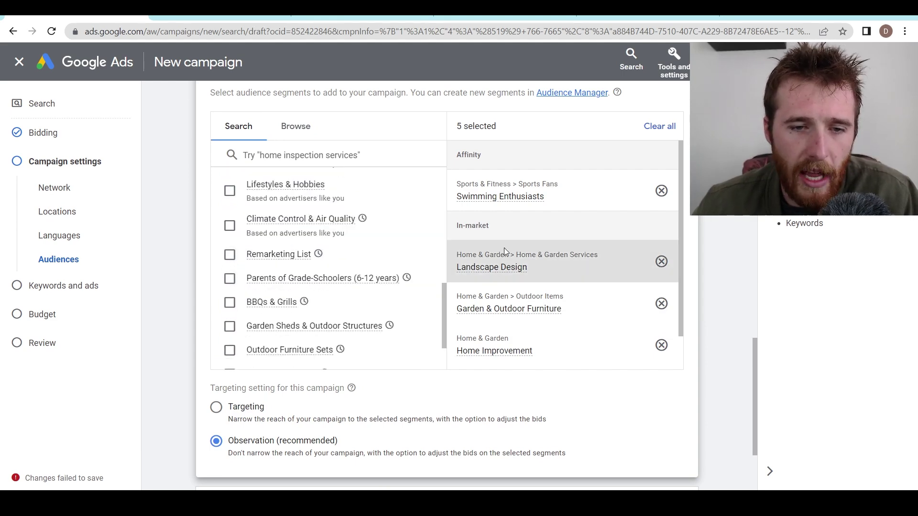
pyautogui.scroll(-3, 708, 231)
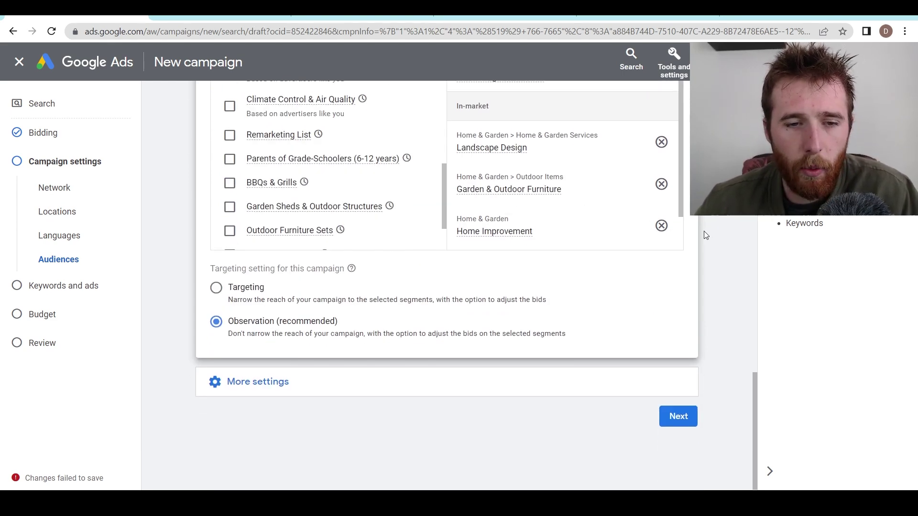
# - Open the Ad schedule under More settings and limit the days to Mondays - Fridays
pyautogui.click(232, 381)
pyautogui.scroll(-3, 184, 286)
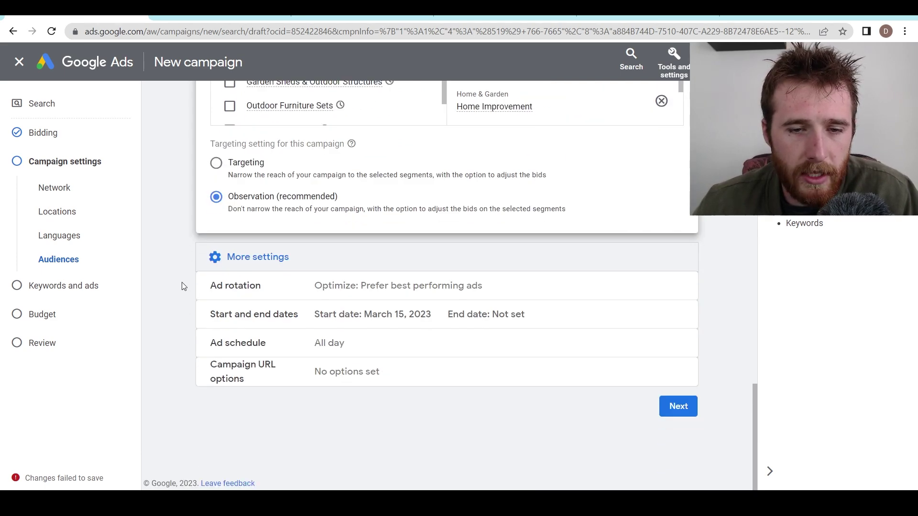
pyautogui.click(252, 344)
pyautogui.scroll(-3, 239, 311)
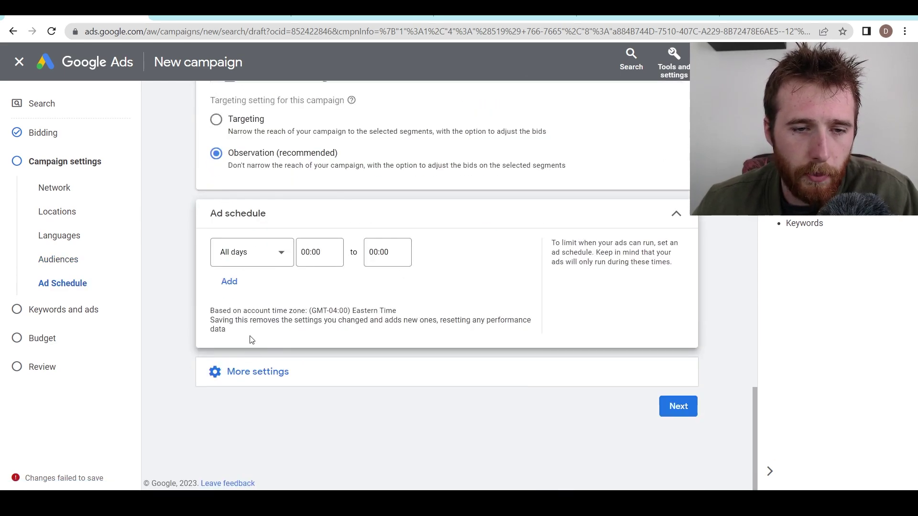
pyautogui.click(256, 252)
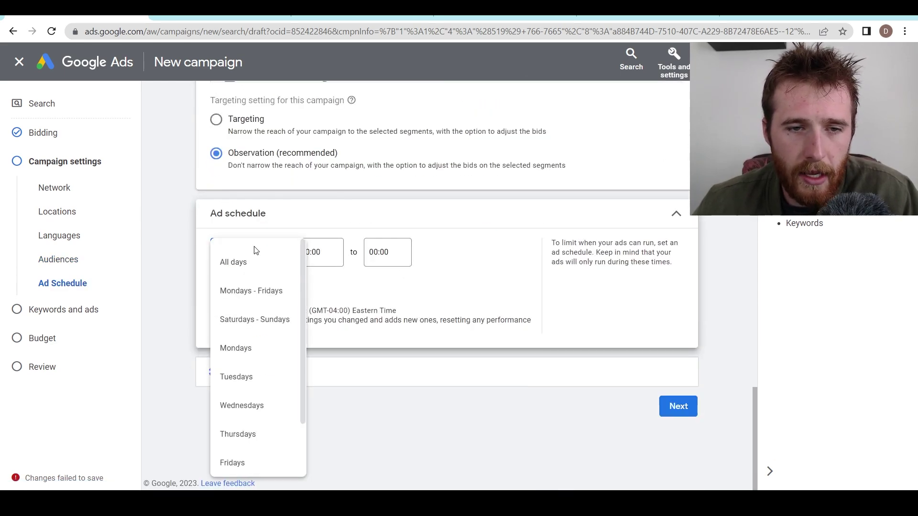
pyautogui.click(258, 300)
# - Set the schedule hours from 08:00 to 17:00 and remove the extra blank row
pyautogui.click(325, 252)
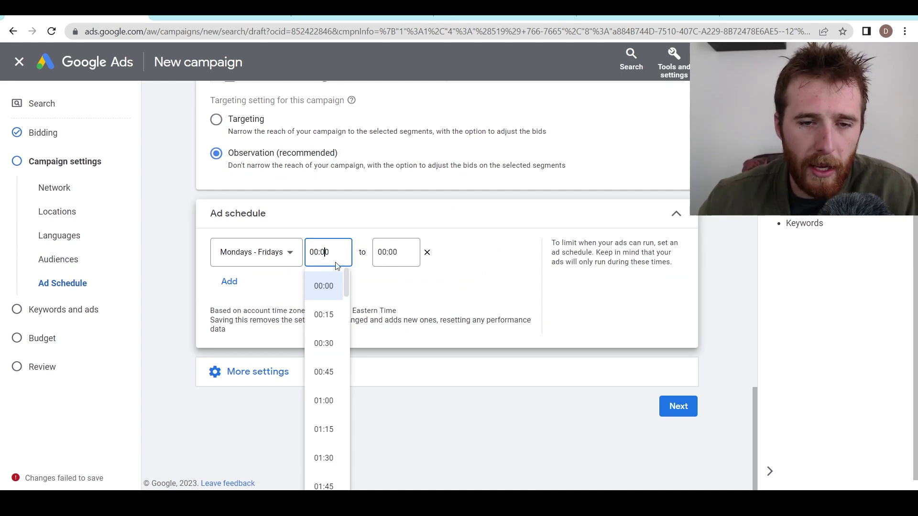
pyautogui.scroll(-10, 336, 356)
pyautogui.scroll(-4, 336, 357)
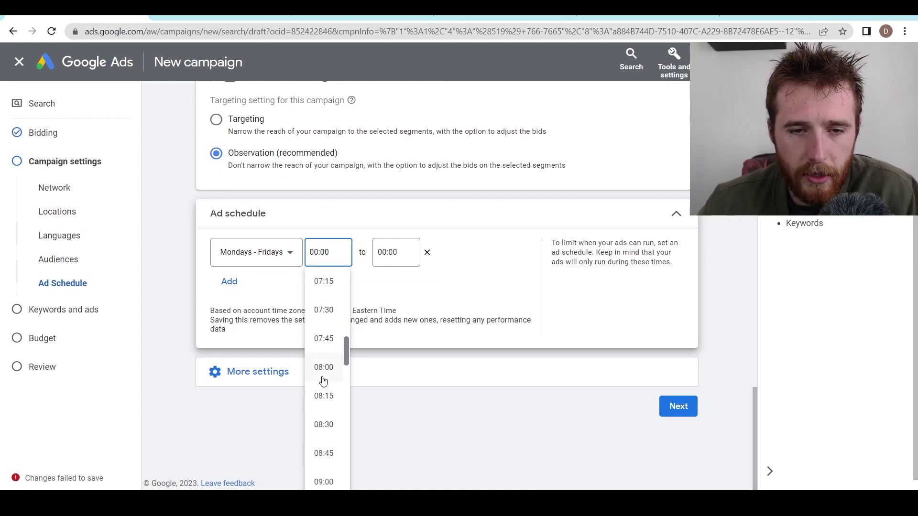
pyautogui.click(323, 375)
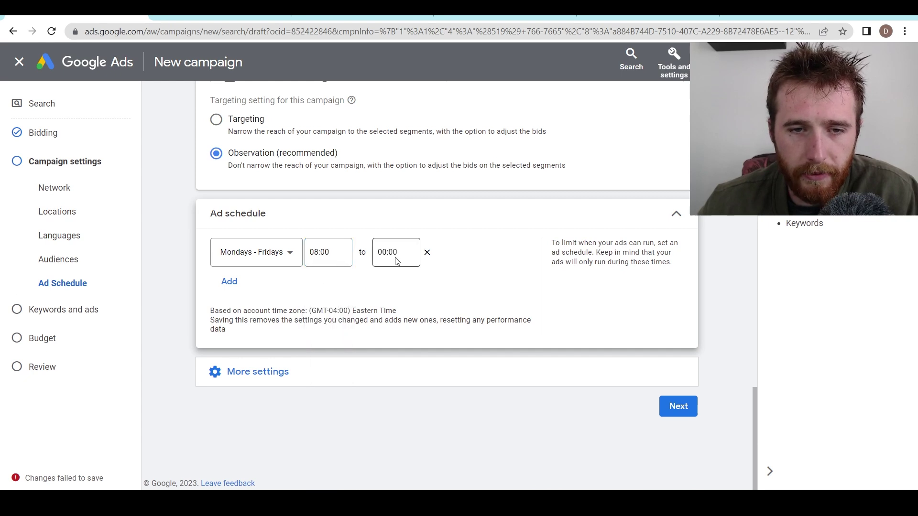
pyautogui.click(390, 252)
pyautogui.scroll(-12, 389, 346)
pyautogui.scroll(-20, 389, 349)
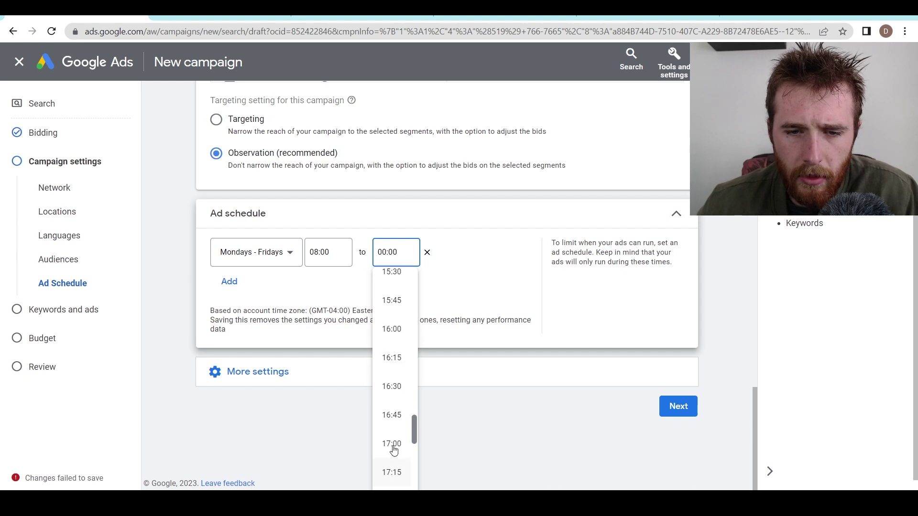
pyautogui.click(392, 444)
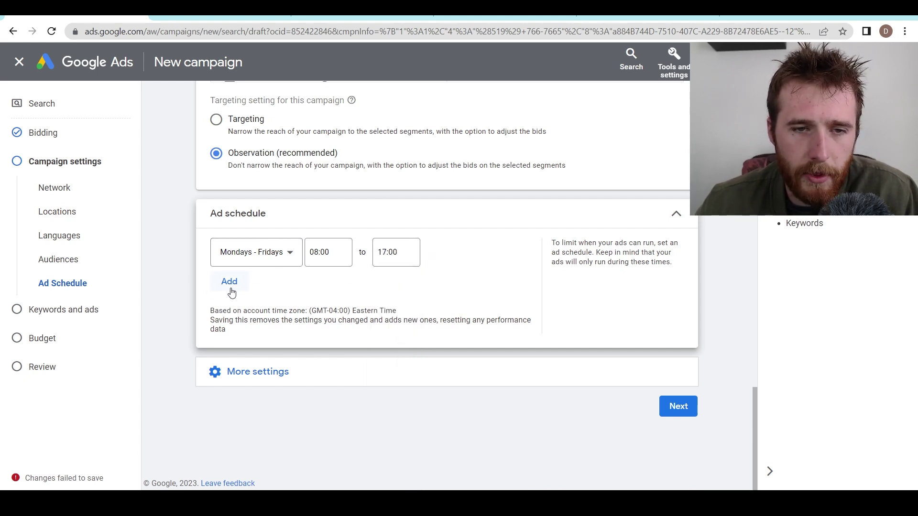
pyautogui.click(230, 284)
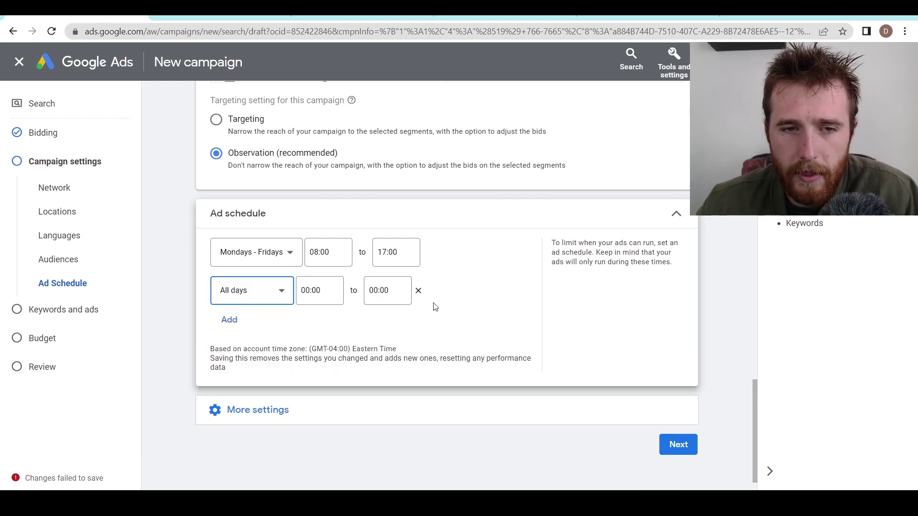
pyautogui.click(419, 293)
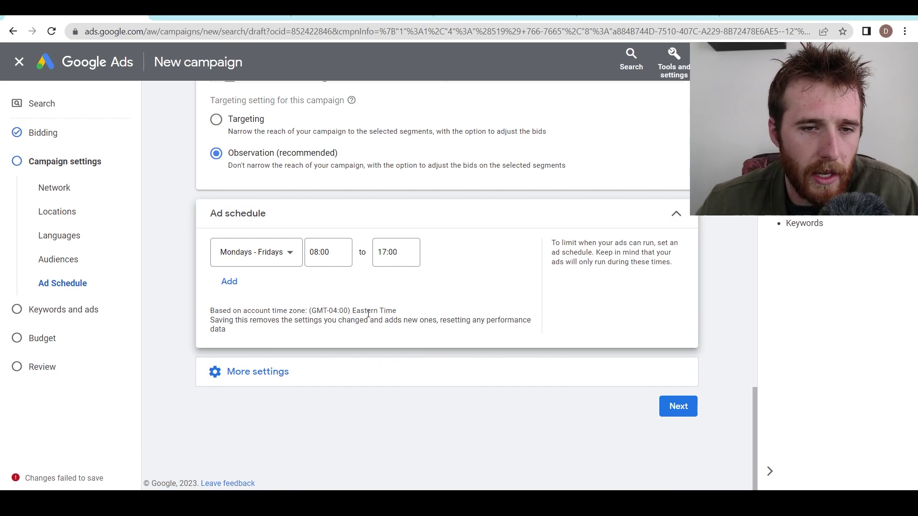
pyautogui.click(273, 371)
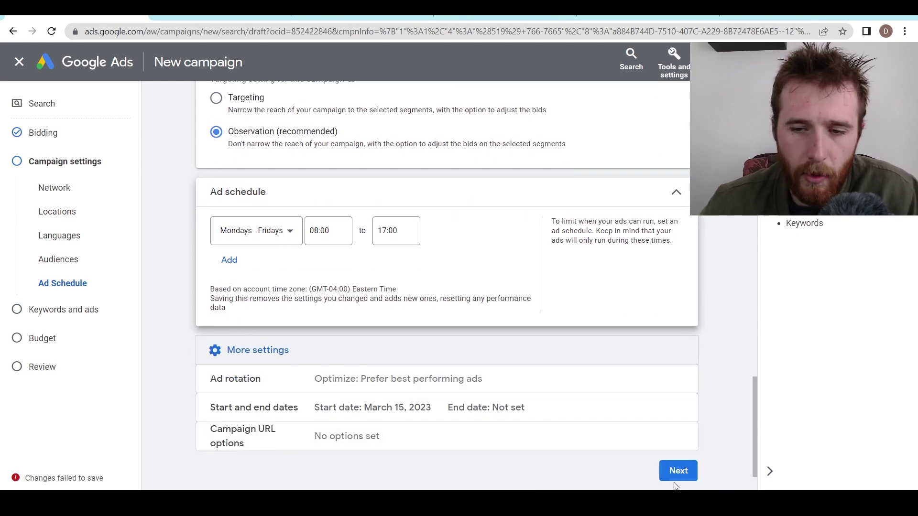
# - On the keywords and ads step, rename Ad group 1 to 'Pool Installation'
pyautogui.click(679, 478)
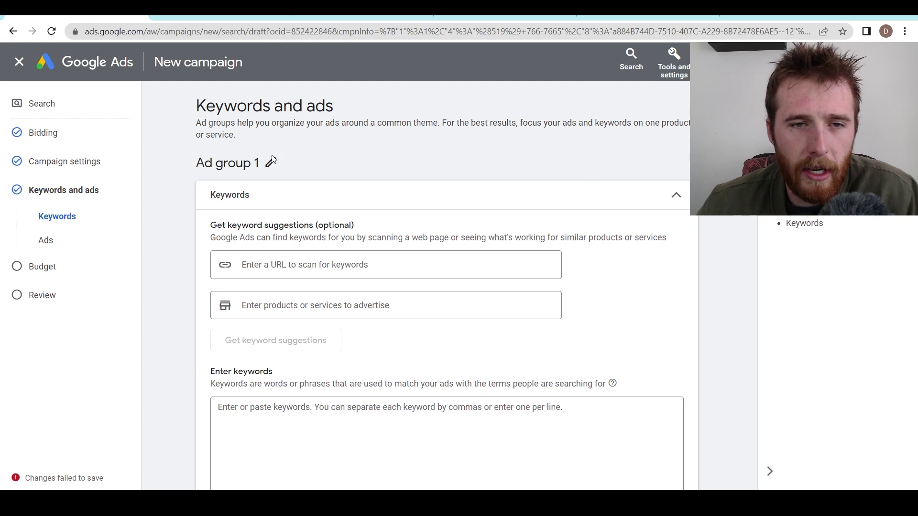
pyautogui.click(271, 162)
pyautogui.hotkey('ctrl', 'a')
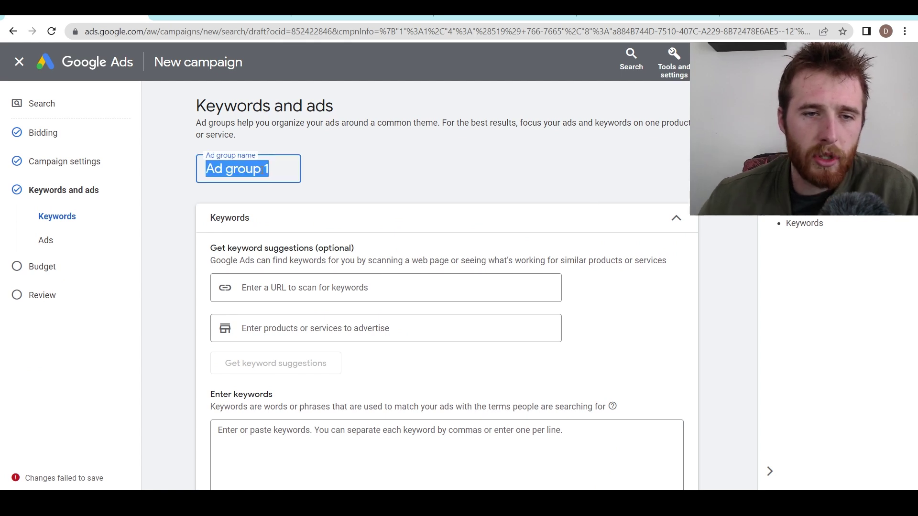
pyautogui.write('Pool Installation')
pyautogui.press('Return')
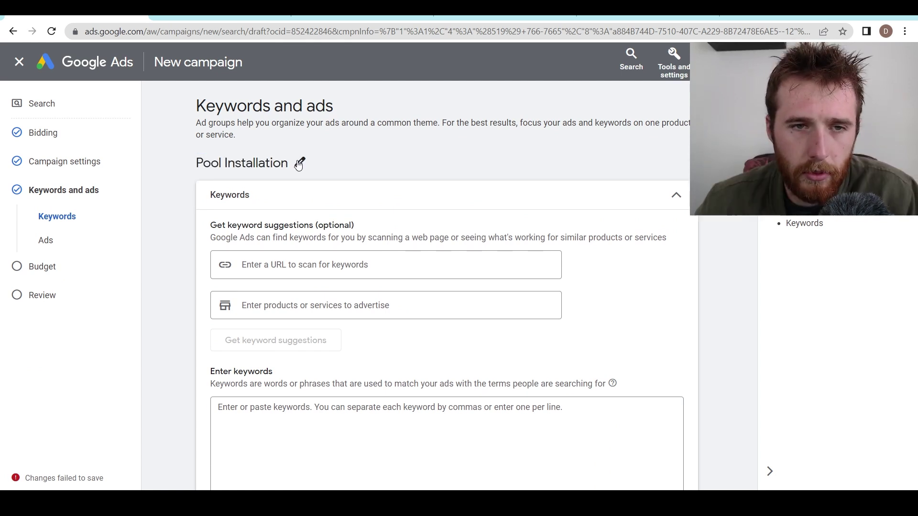
# - Paste the seven pool installation keywords into the Enter keywords box
pyautogui.scroll(-3, 496, 173)
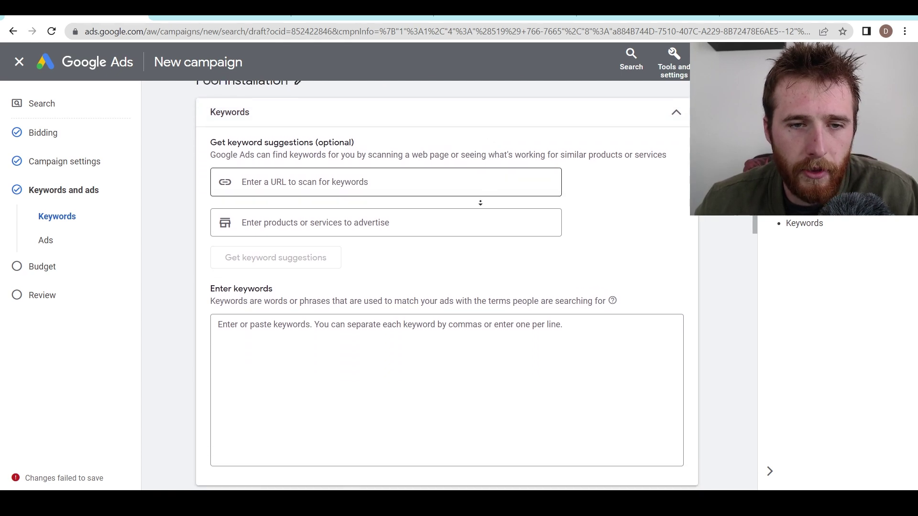
pyautogui.click(278, 318)
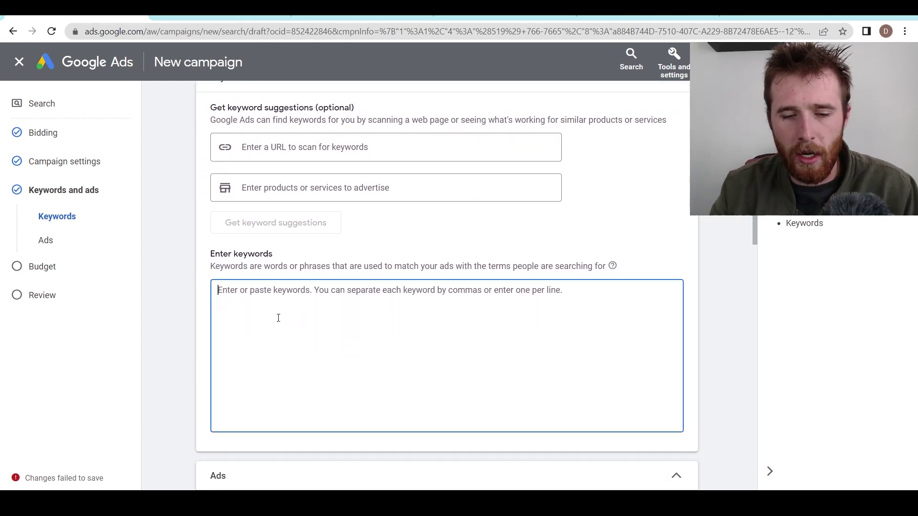
pyautogui.write('pool installation pool installation services pool installation contractor pool installation services pool installation company Local pool installation service pool Installer')
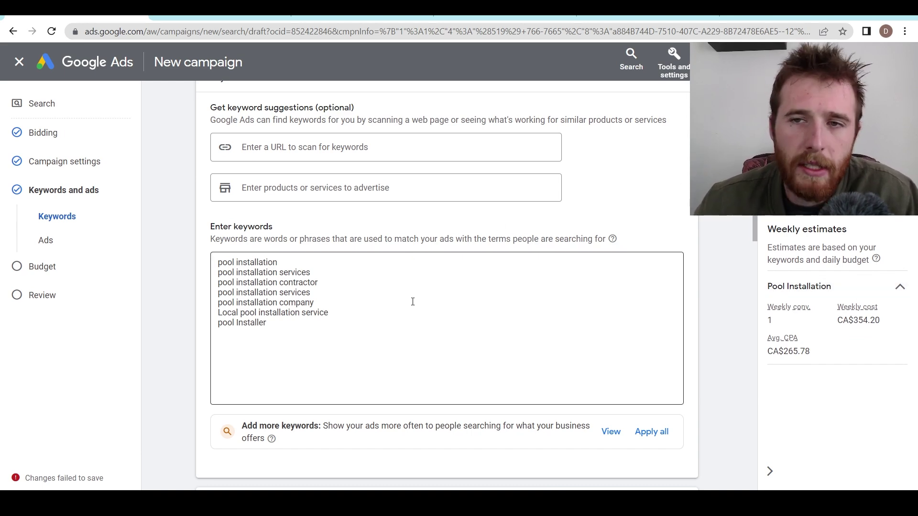
pyautogui.click(682, 70)
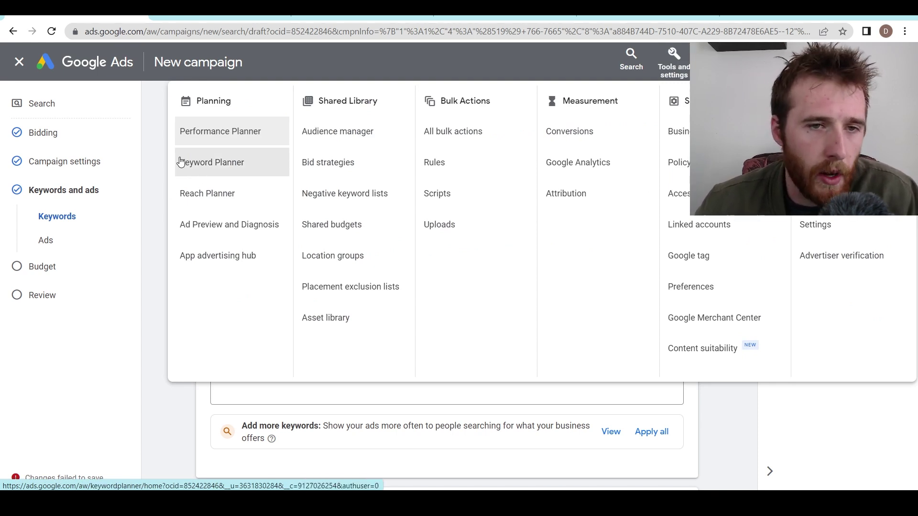
# - Close the Tools and settings overview, reopen it to view Keyword Planner, and close it again
pyautogui.click(162, 165)
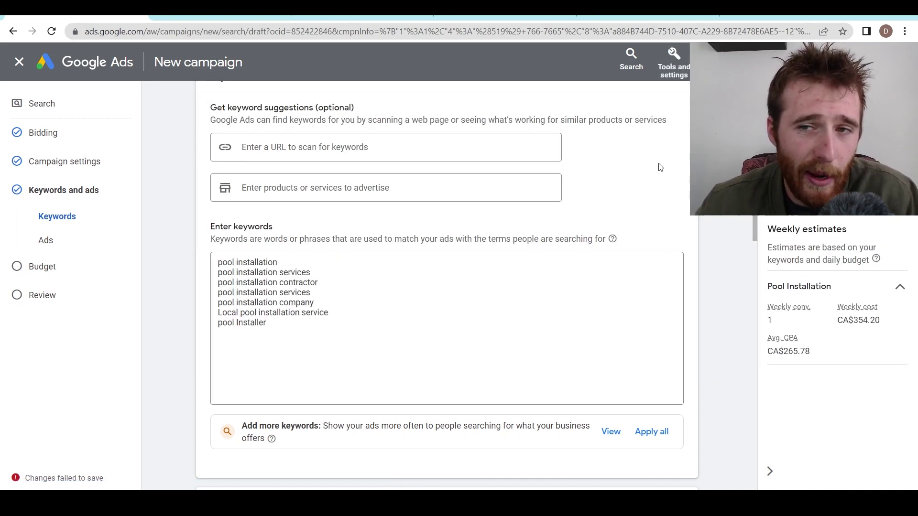
pyautogui.click(677, 65)
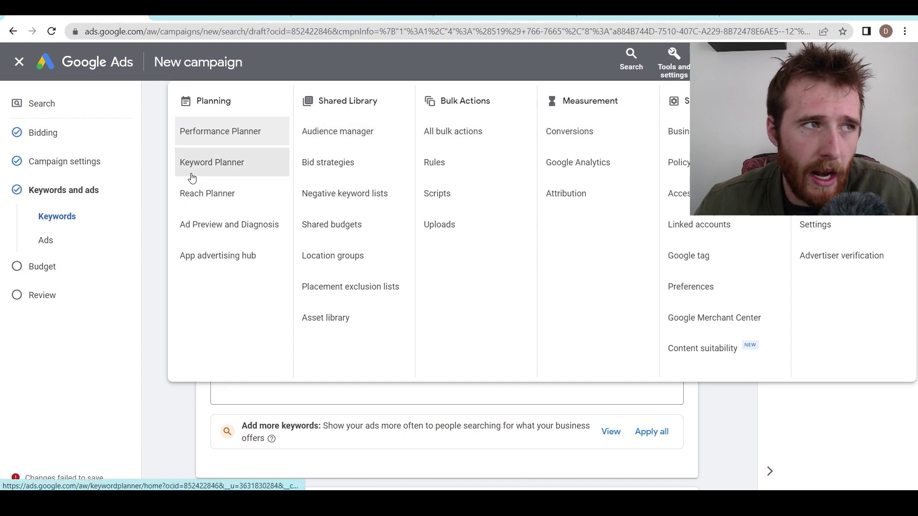
pyautogui.click(149, 196)
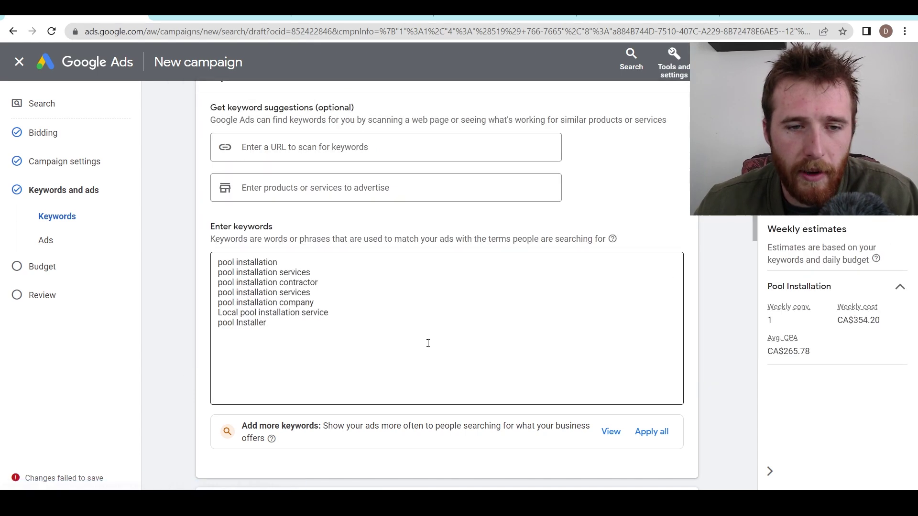
# - Delete the duplicate 'pool installation services' line from the keyword list
pyautogui.click(306, 324)
pyautogui.moveTo(306, 324); pyautogui.dragTo(222, 262)
pyautogui.tripleClick(233, 259)
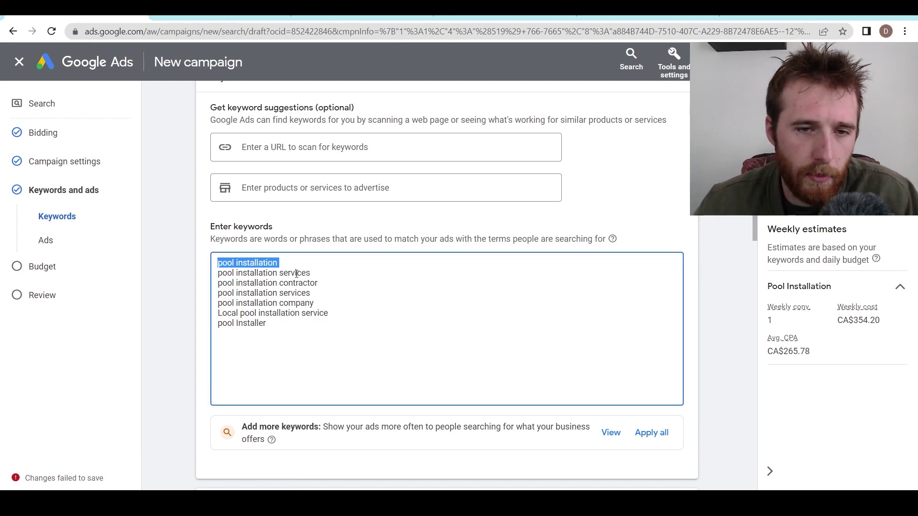
pyautogui.click(543, 287)
pyautogui.scroll(2, 588, 286)
pyautogui.scroll(-2, 345, 318)
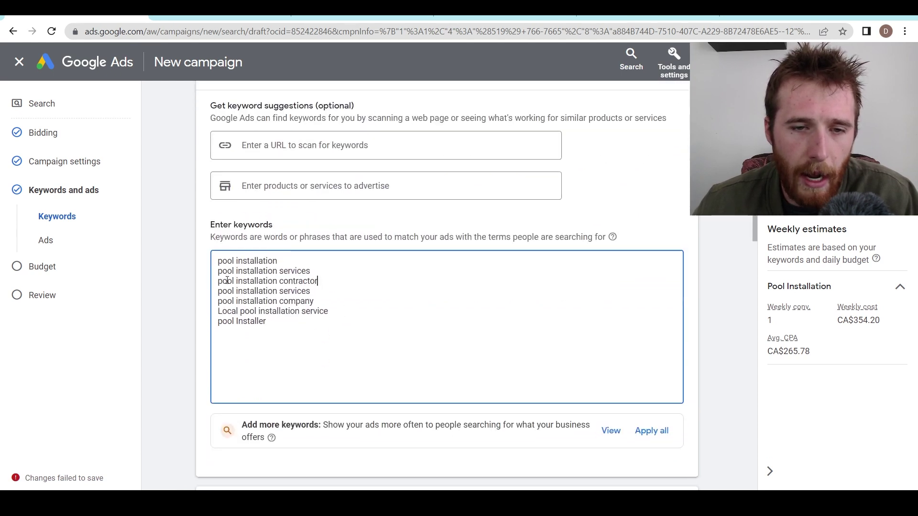
pyautogui.tripleClick(287, 293)
pyautogui.press('BackSpace')
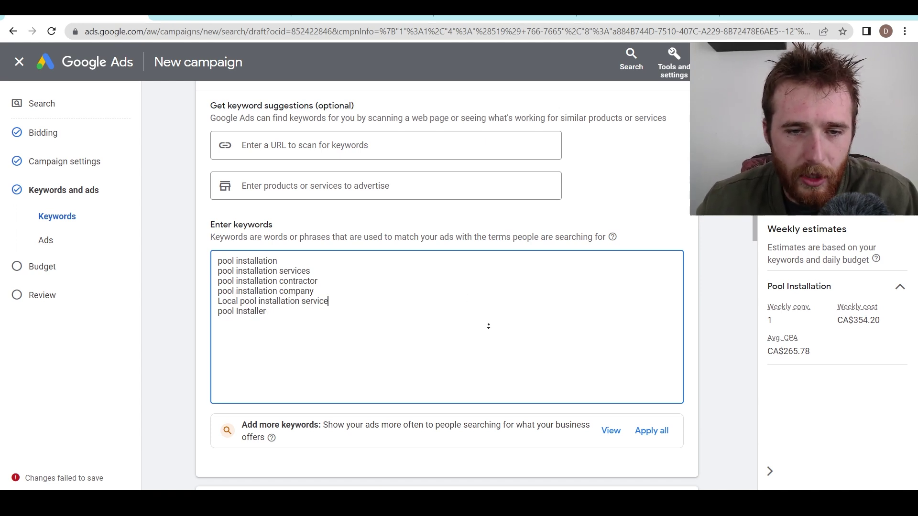
# - Add opening quotation marks so all seven keywords are fully quoted phrase-match terms
pyautogui.scroll(-1, 488, 326)
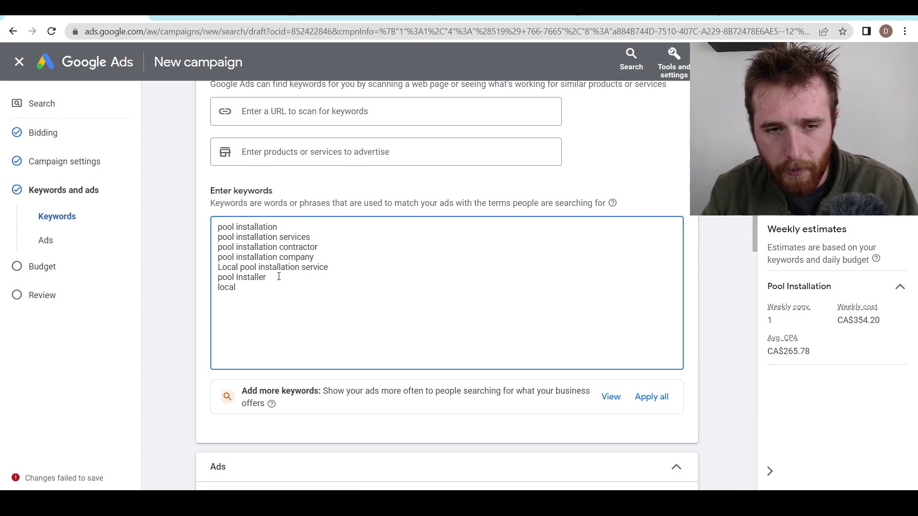
pyautogui.write('pool installation')
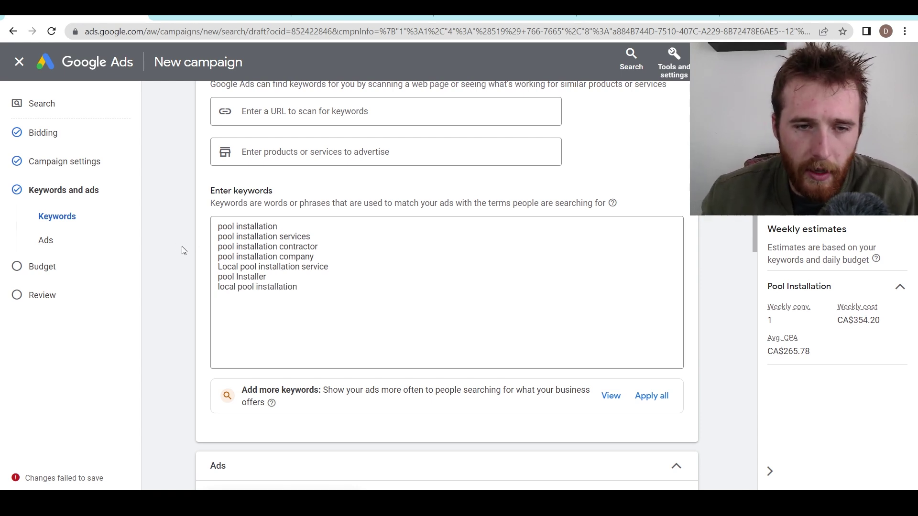
pyautogui.scroll(1, 326, 274)
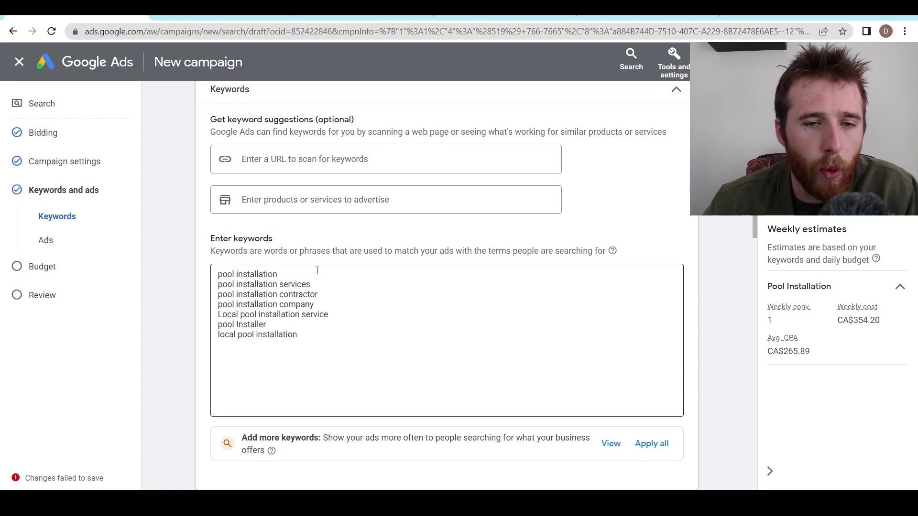
pyautogui.click(316, 274)
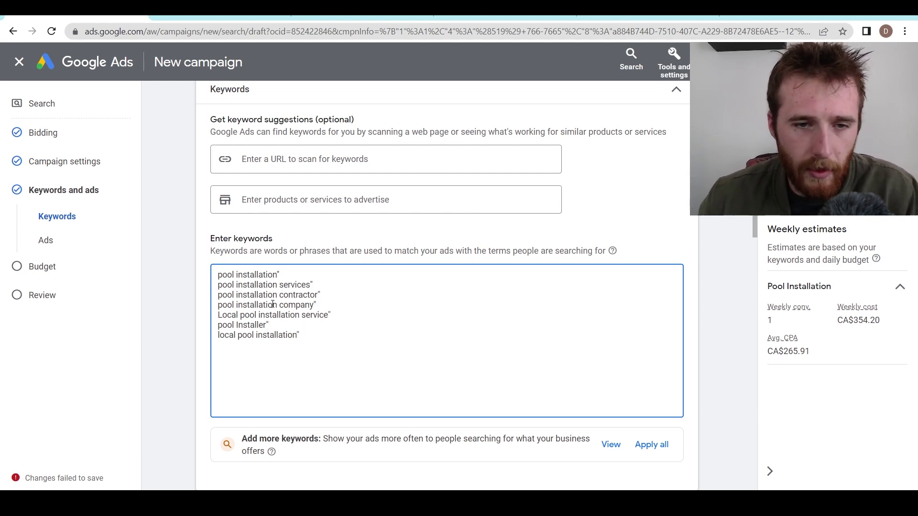
pyautogui.hotkey('ctrl', 'z')
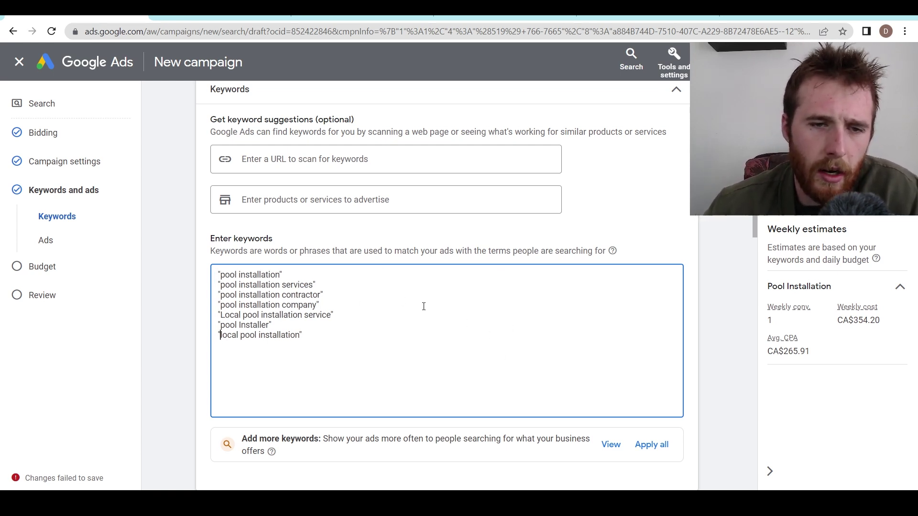
pyautogui.scroll(-9, 617, 315)
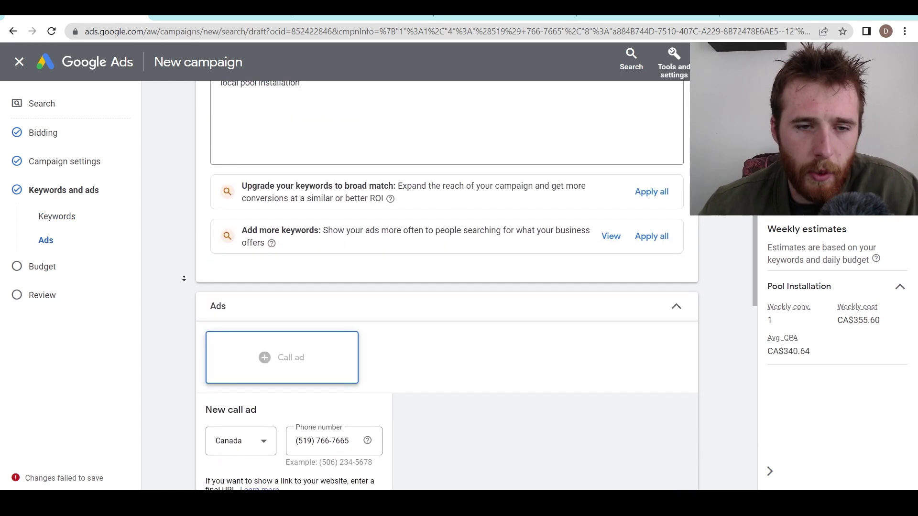
pyautogui.scroll(-1, 182, 257)
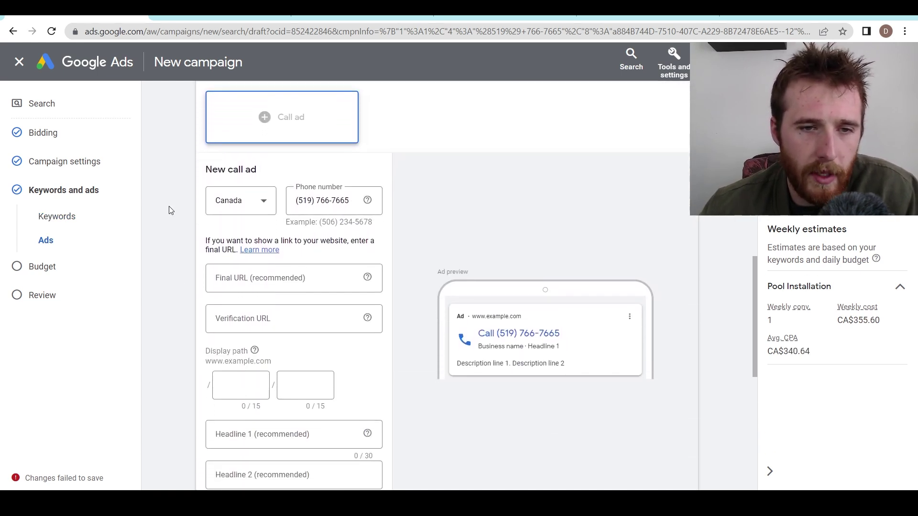
pyautogui.scroll(-1, 169, 210)
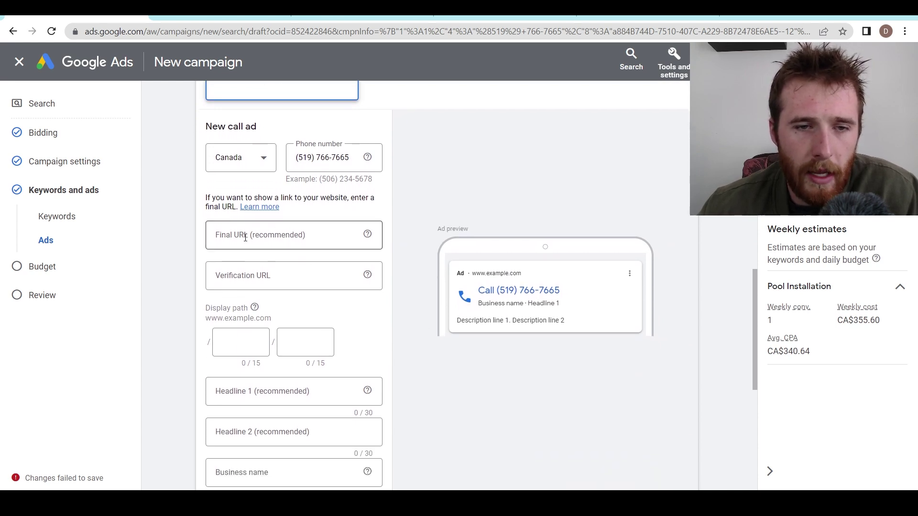
pyautogui.click(245, 238)
pyautogui.write('https://www.tidalpools.ca/')
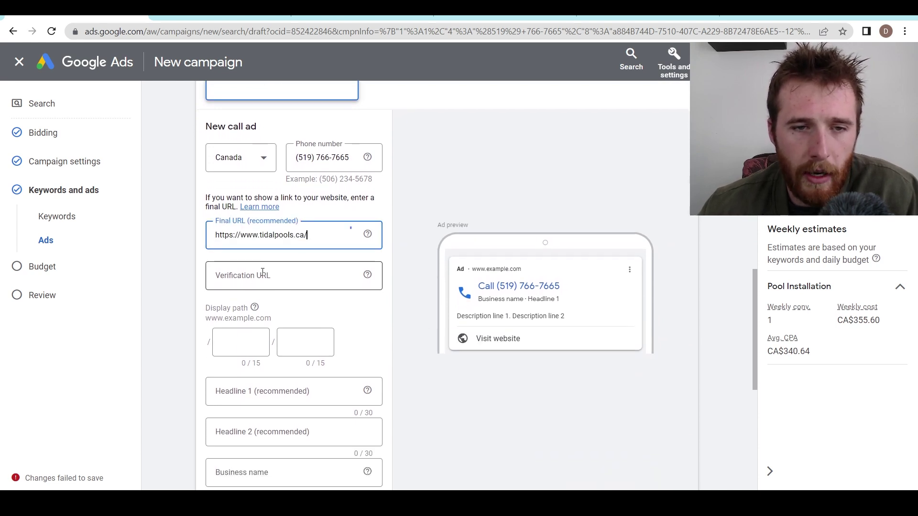
pyautogui.click(263, 271)
pyautogui.write('https://www.tidalpools.ca/')
pyautogui.hotkey('ctrl', 'v')
pyautogui.hotkey('ctrl', 'z')
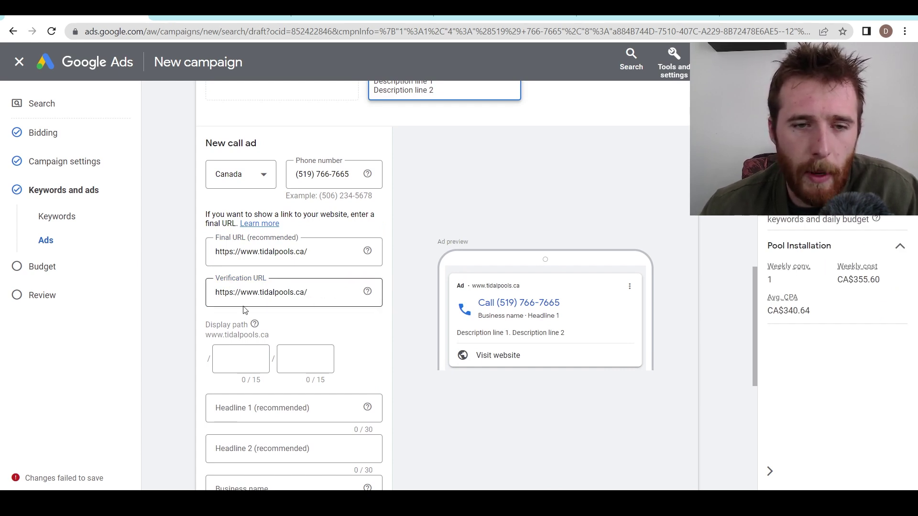
# - Check the business website's address, then delete the Final URL text, leaving it empty
pyautogui.hotkey('ctrl', 'Tab')
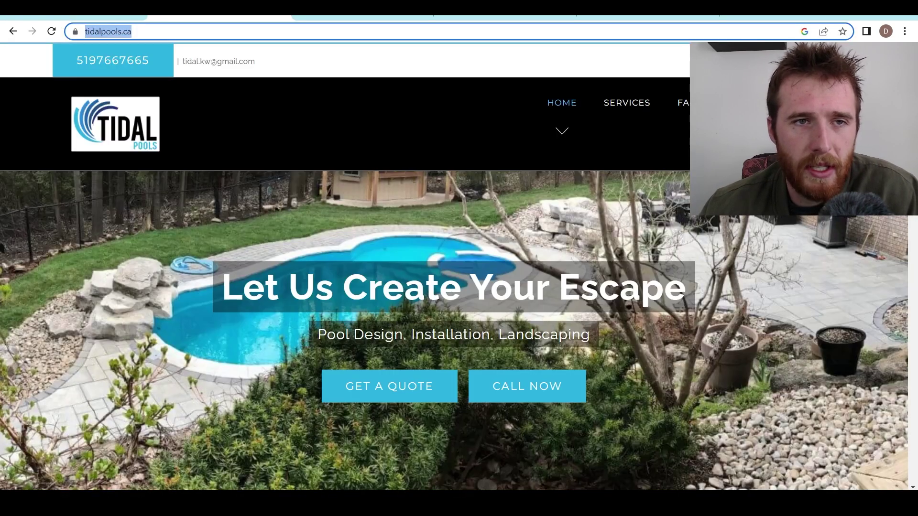
pyautogui.hotkey('ctrl', 'shift', 'Tab')
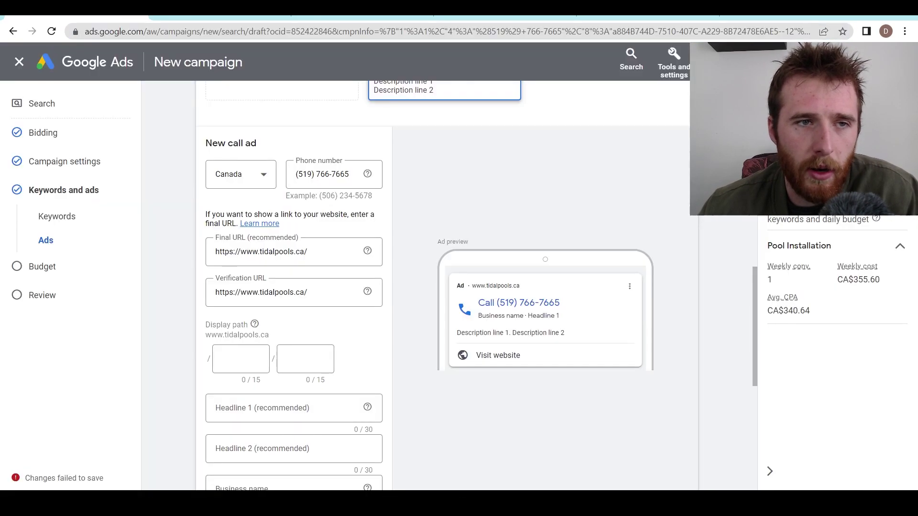
pyautogui.moveTo(349, 174); pyautogui.dragTo(294, 174)
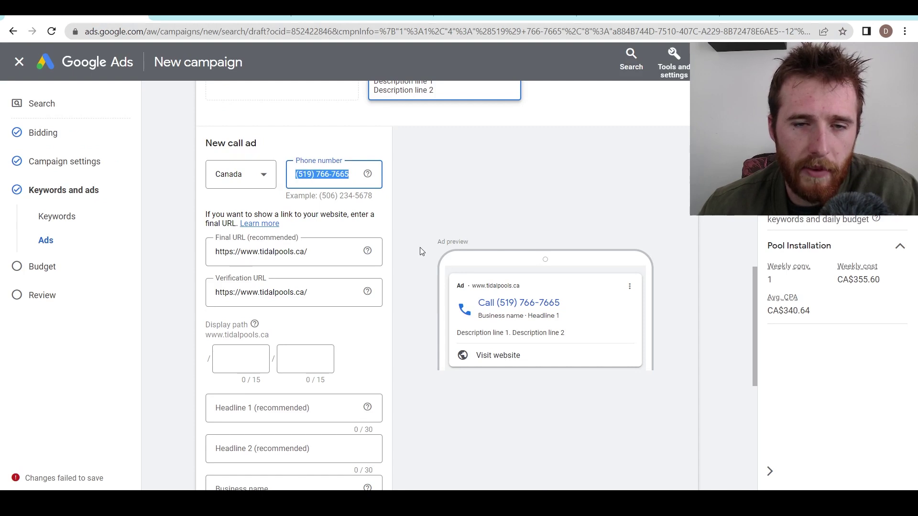
pyautogui.click(416, 160)
pyautogui.click(294, 248)
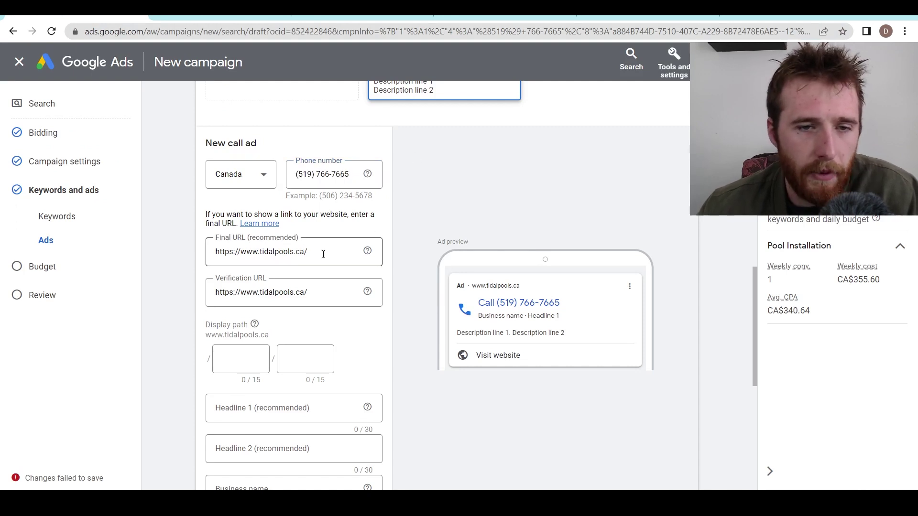
pyautogui.click(520, 337)
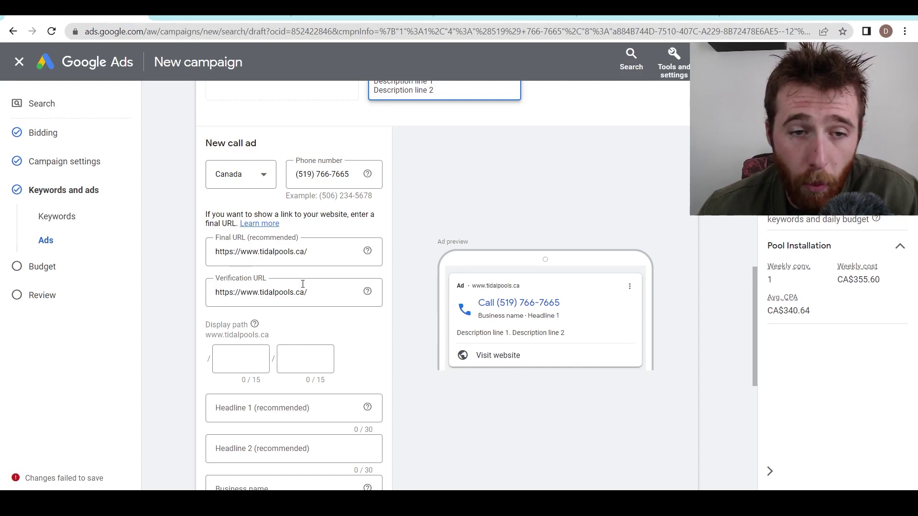
pyautogui.click(233, 255)
pyautogui.hotkey('ctrl', 'a')
pyautogui.press('BackSpace')
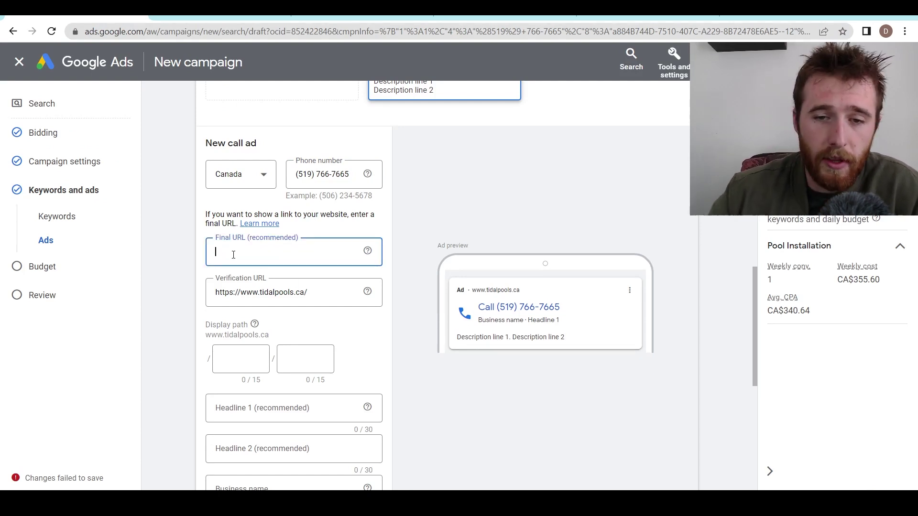
pyautogui.press('Tab')
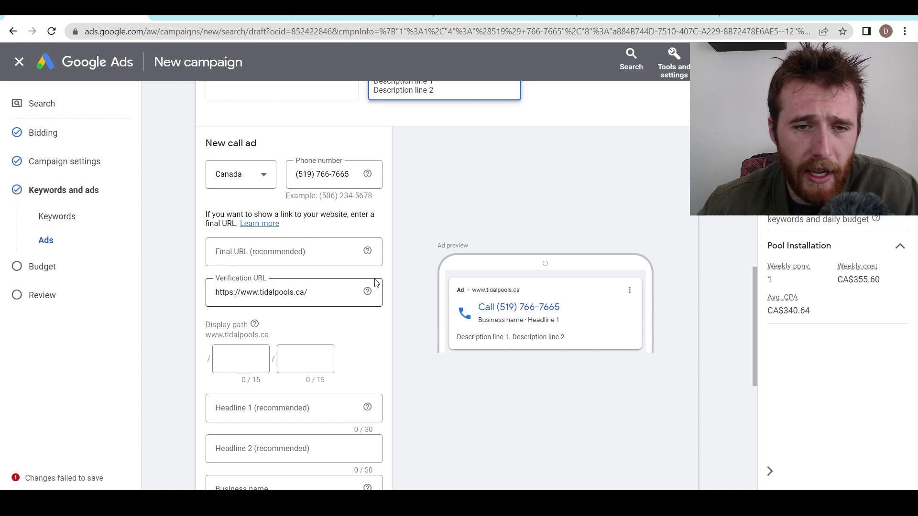
pyautogui.middleClick(426, 280)
pyautogui.scroll(-1, 425, 280)
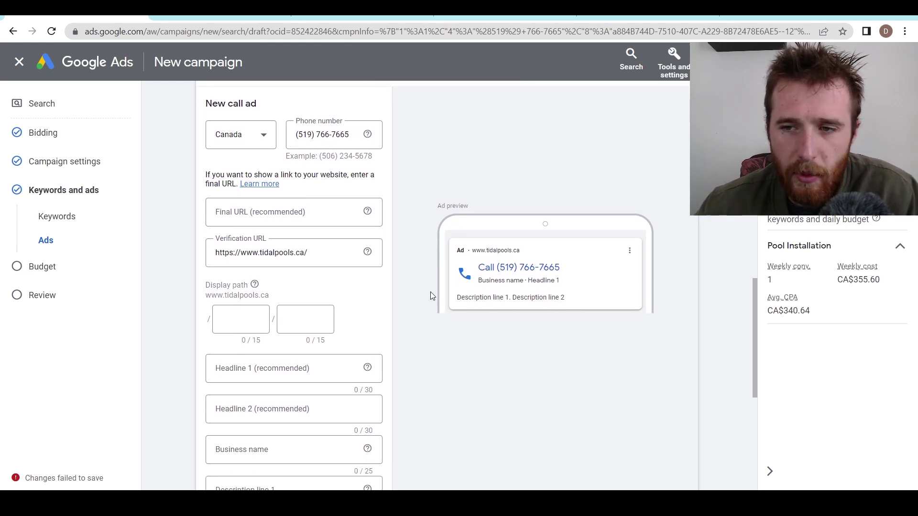
# - Set the call ad's display path to pool/installation
pyautogui.click(241, 319)
pyautogui.write('pool')
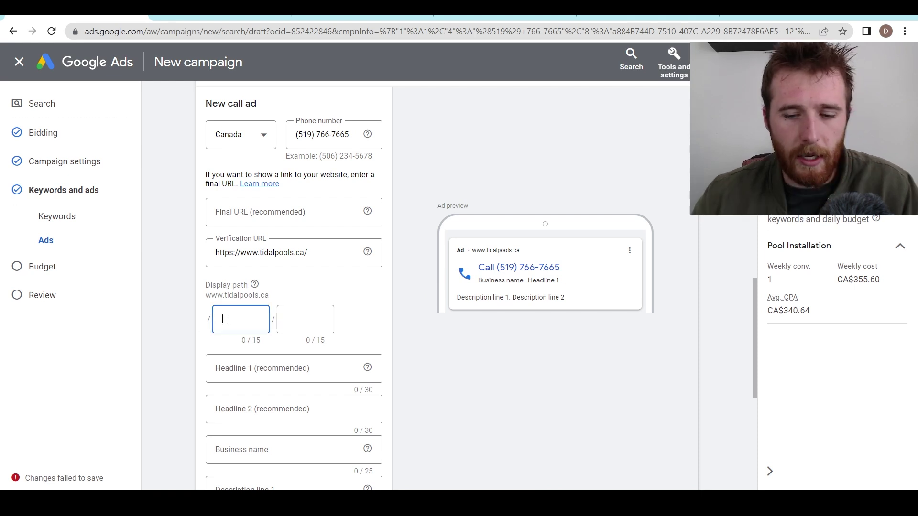
pyautogui.press('Tab')
pyautogui.write('installation')
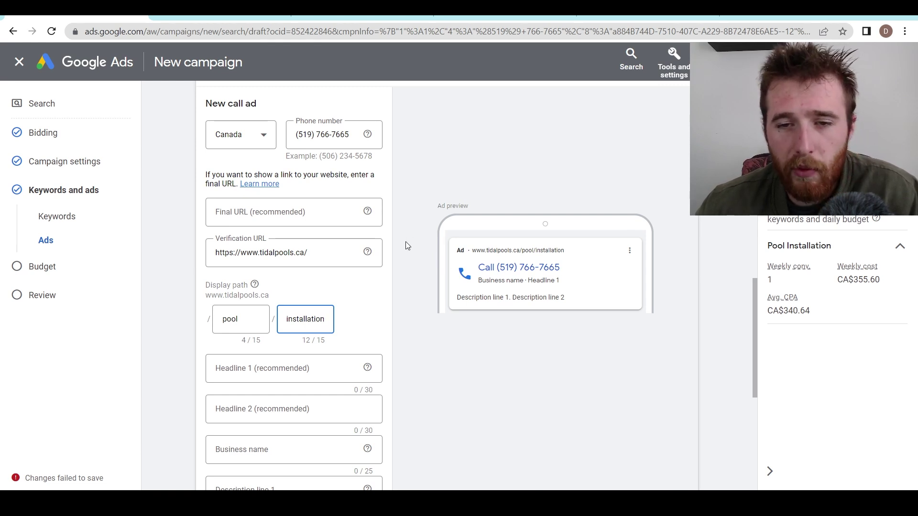
# - Enter 'Pool Installation Services' as Headline 1
pyautogui.middleClick(405, 267)
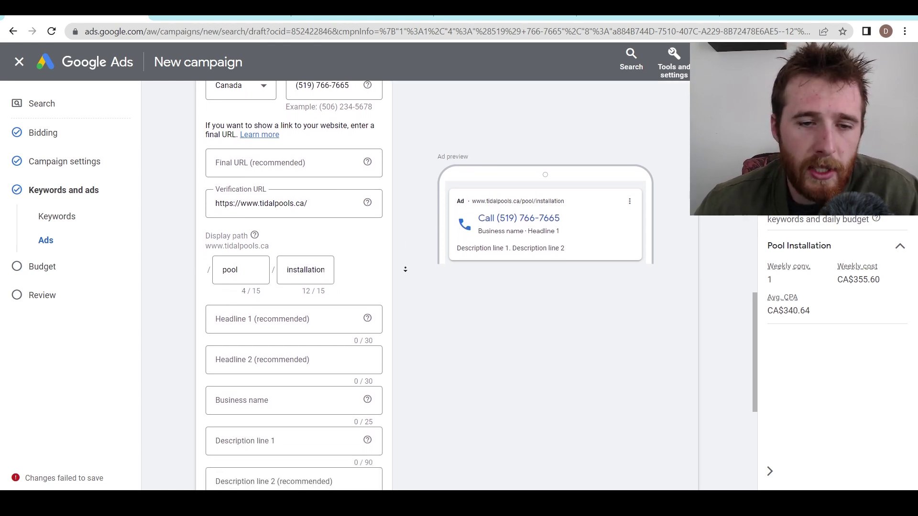
pyautogui.click(288, 305)
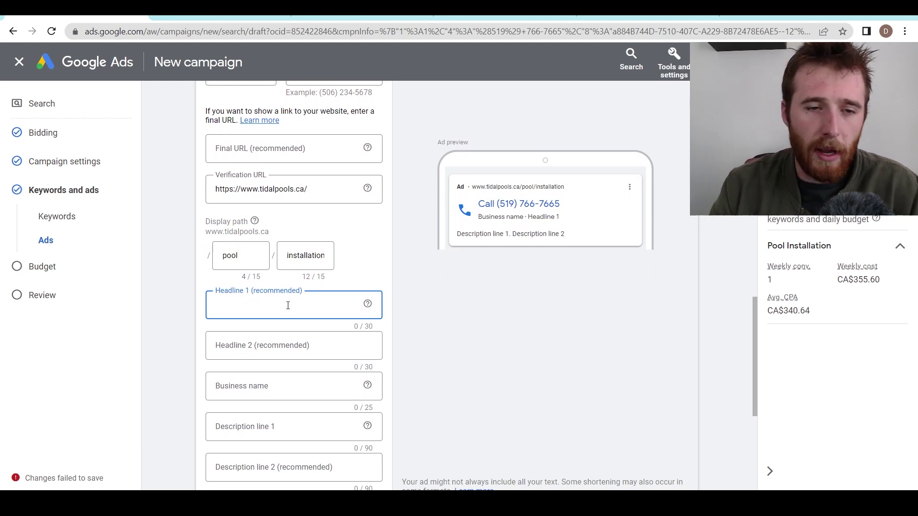
pyautogui.write('Pool Instal')
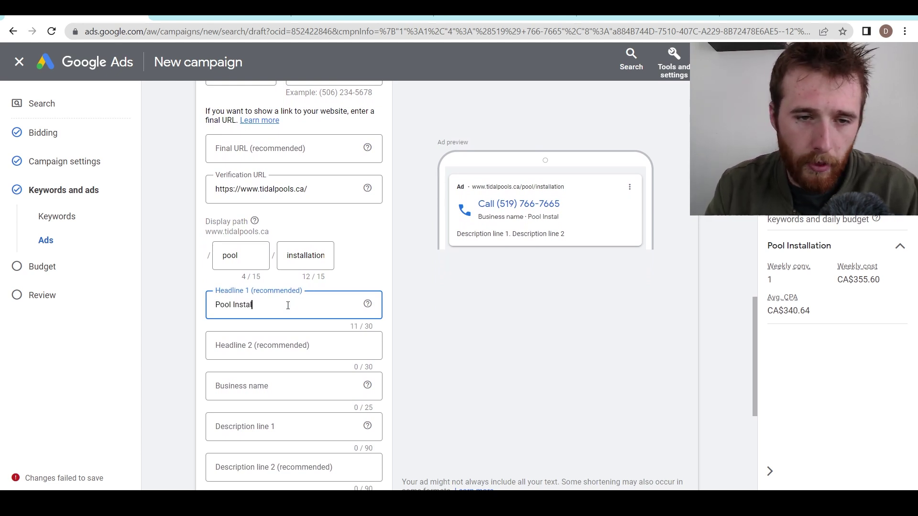
pyautogui.write('lation Servic')
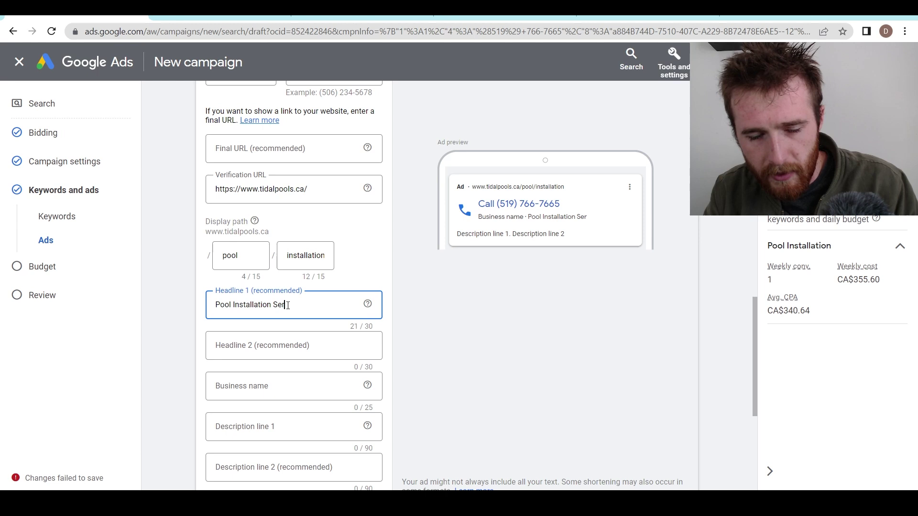
pyautogui.write('es')
pyautogui.doubleClick(288, 305)
pyautogui.click(285, 346)
pyautogui.click(541, 318)
pyautogui.scroll(-1, 541, 318)
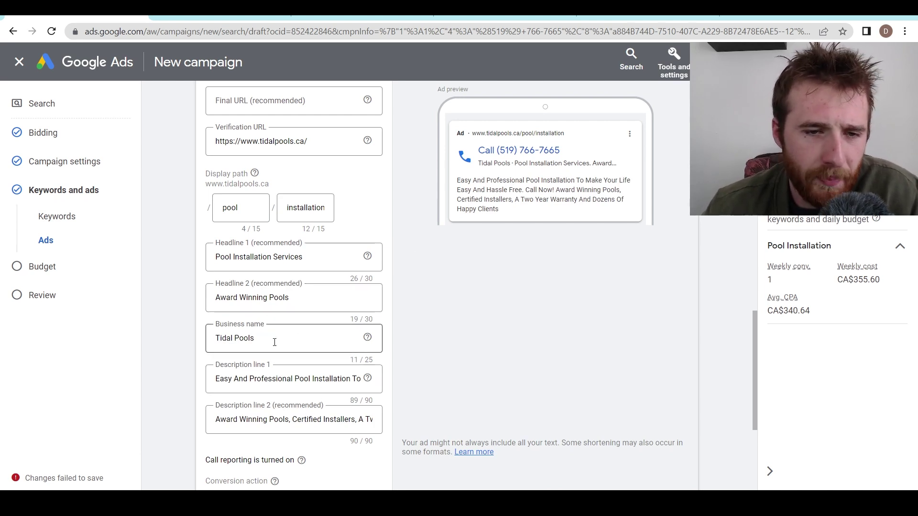
# - Go over the business name Tidal Pools and the second headline Award Winning Pools
pyautogui.moveTo(271, 340); pyautogui.dragTo(201, 345)
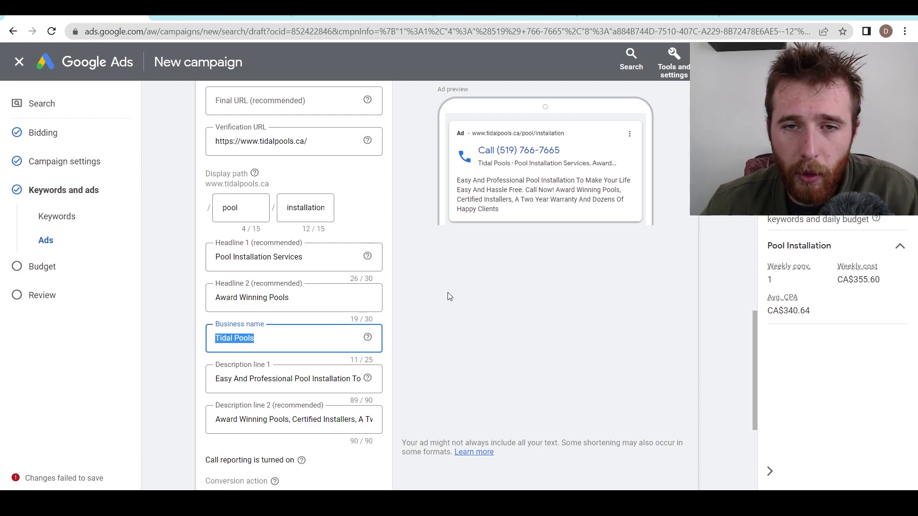
pyautogui.moveTo(328, 302); pyautogui.dragTo(217, 296)
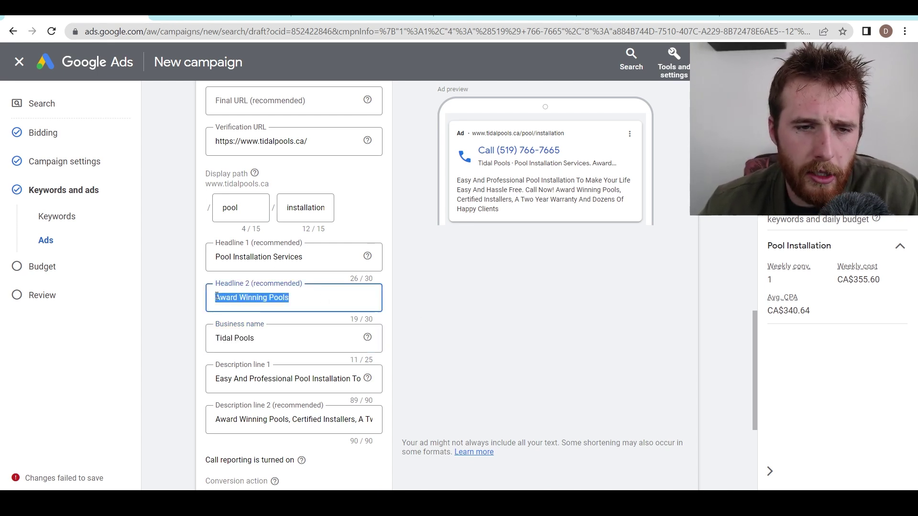
pyautogui.doubleClick(332, 298)
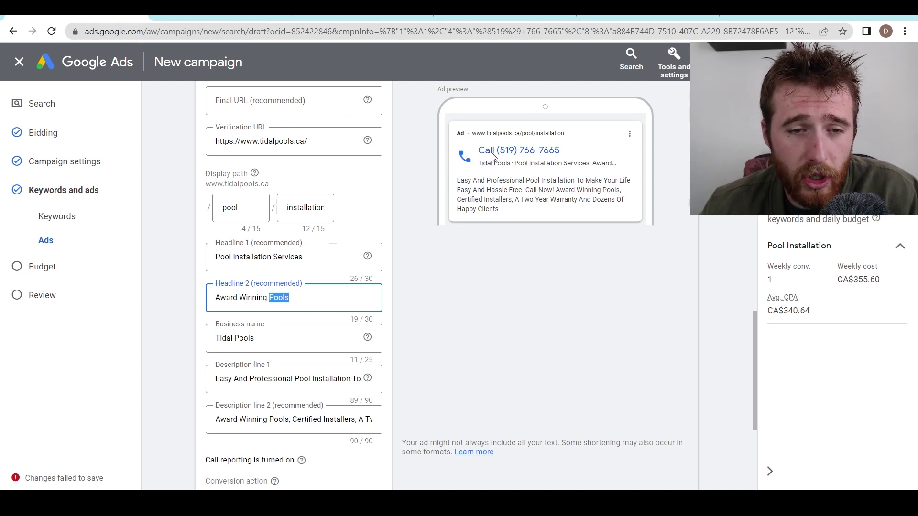
pyautogui.click(322, 295)
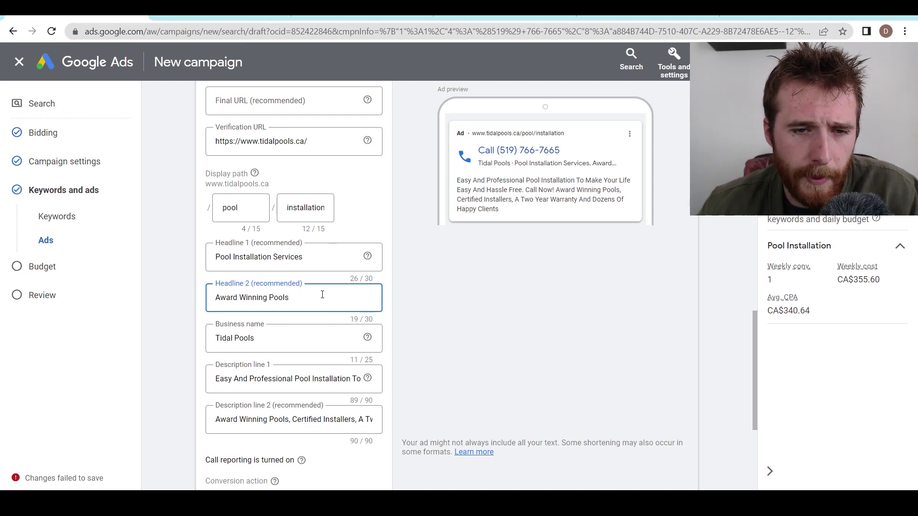
pyautogui.tripleClick(322, 295)
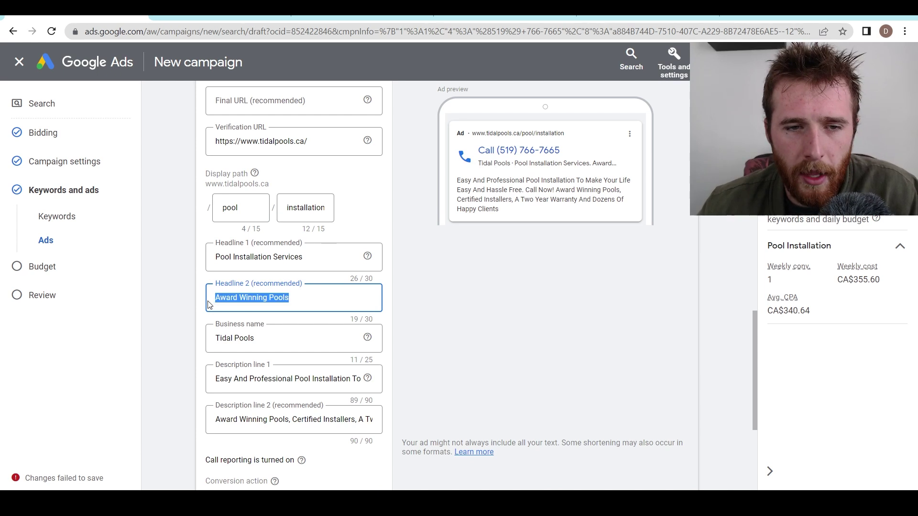
pyautogui.click(317, 297)
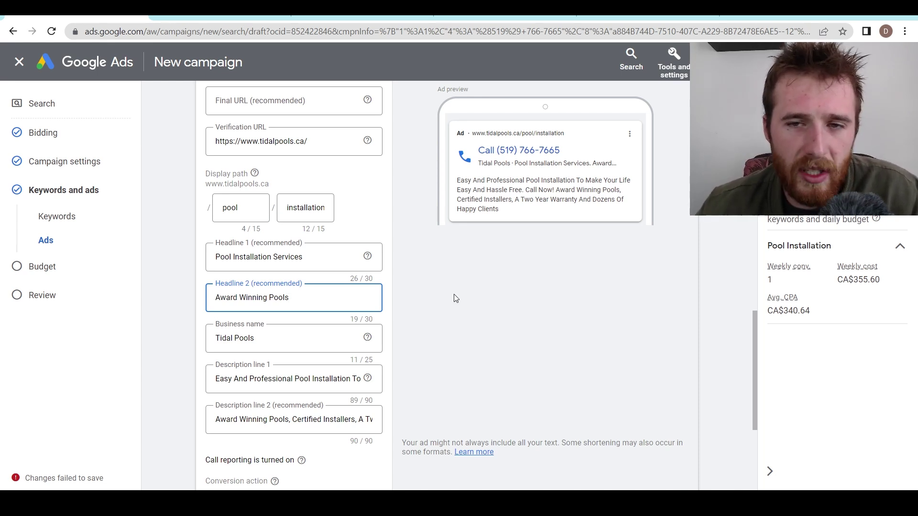
pyautogui.click(430, 282)
pyautogui.scroll(-1, 435, 306)
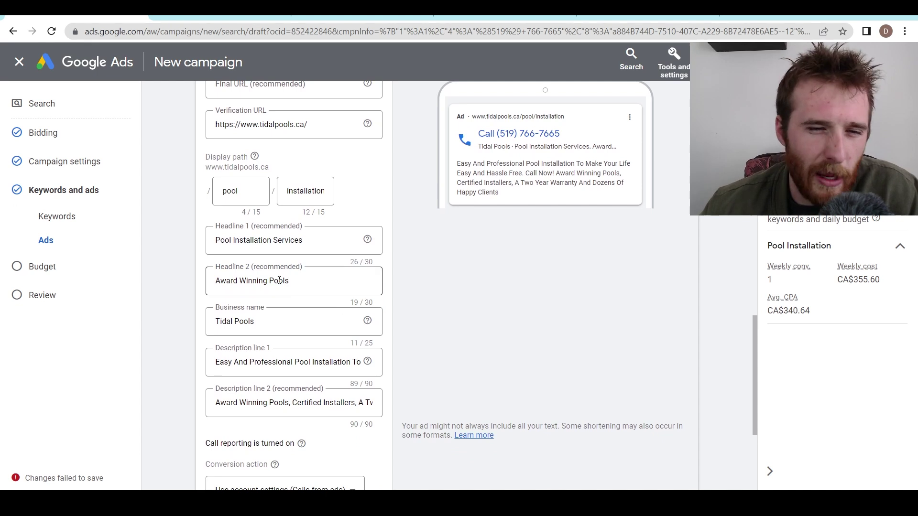
pyautogui.tripleClick(307, 285)
pyautogui.click(460, 271)
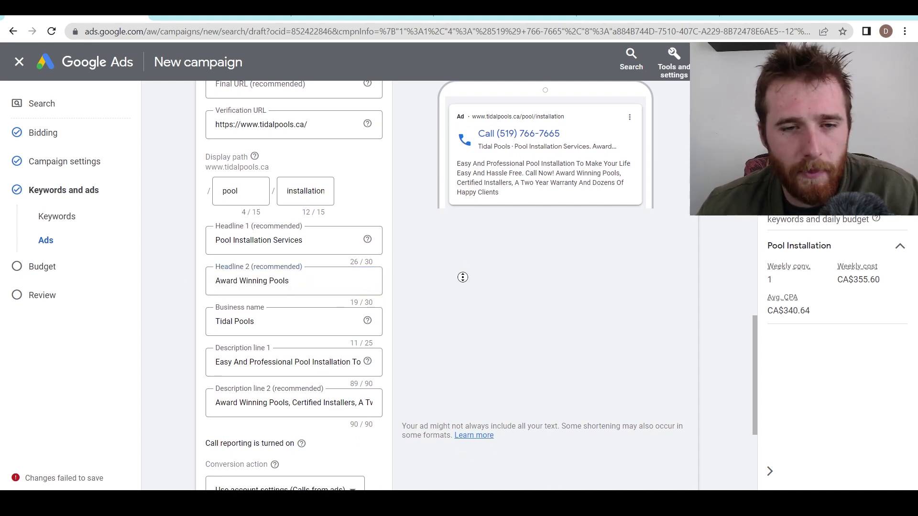
pyautogui.middleClick(460, 286)
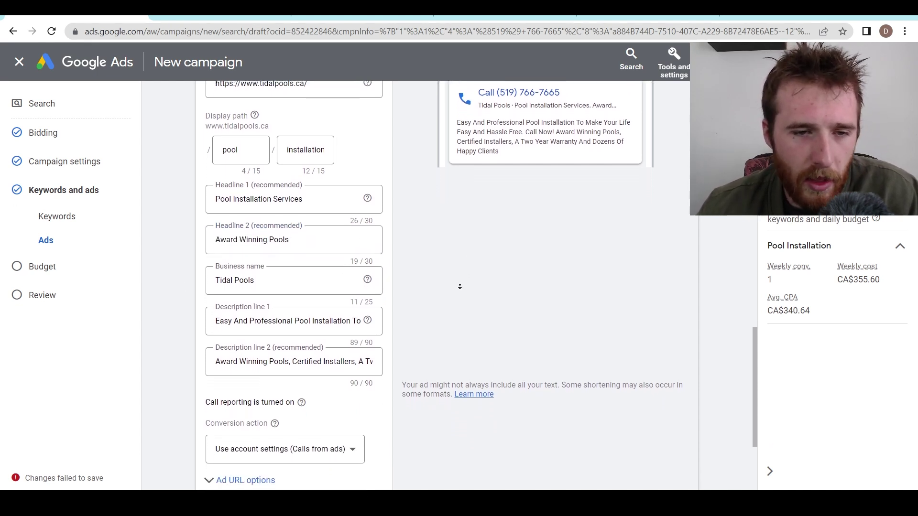
# - Review the business name and both description lines of the call ad
pyautogui.click(287, 266)
pyautogui.moveTo(286, 266); pyautogui.dragTo(203, 267)
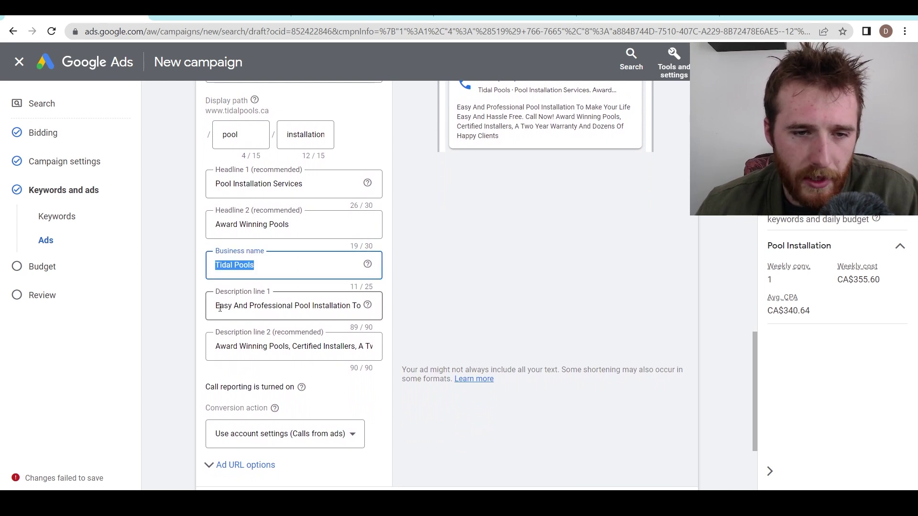
pyautogui.moveTo(220, 308); pyautogui.dragTo(364, 313)
pyautogui.moveTo(219, 348); pyautogui.dragTo(367, 346)
pyautogui.click(422, 326)
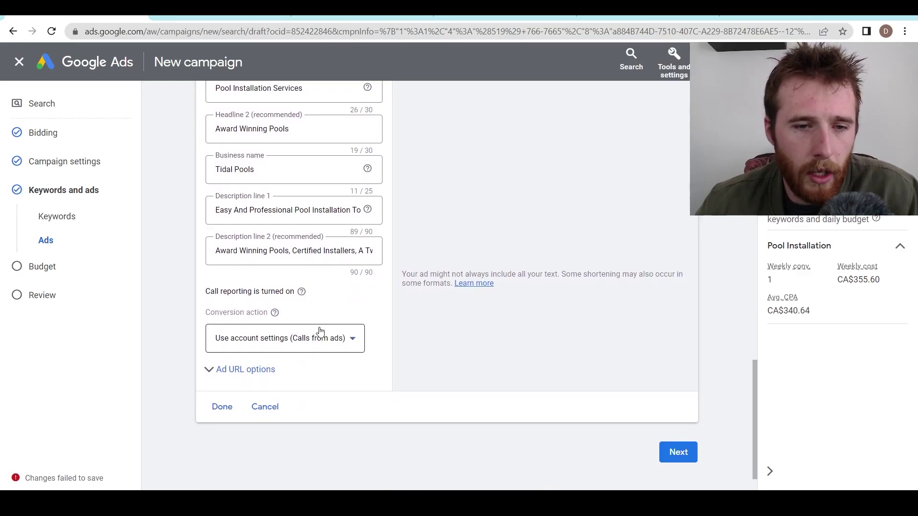
# - Keep 'Use account settings (Calls from ads)' as the call conversion action and proceed to Budget
pyautogui.click(317, 335)
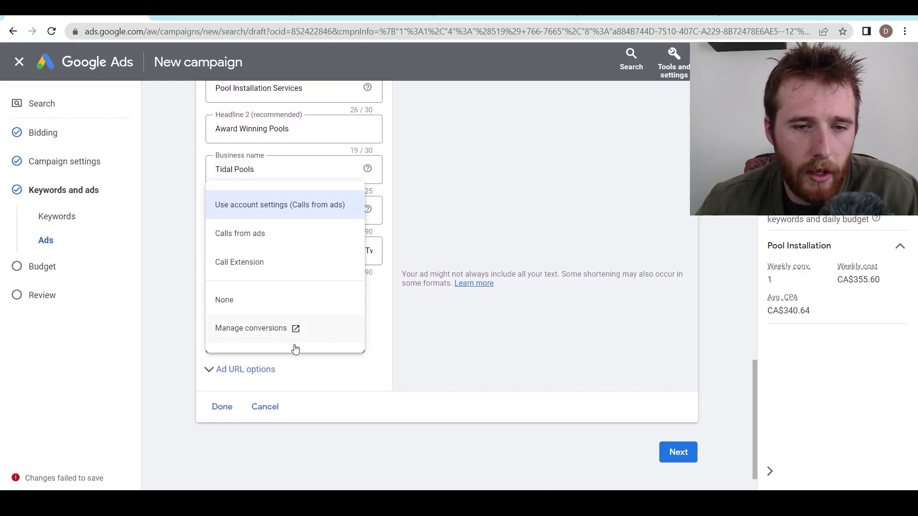
pyautogui.click(419, 331)
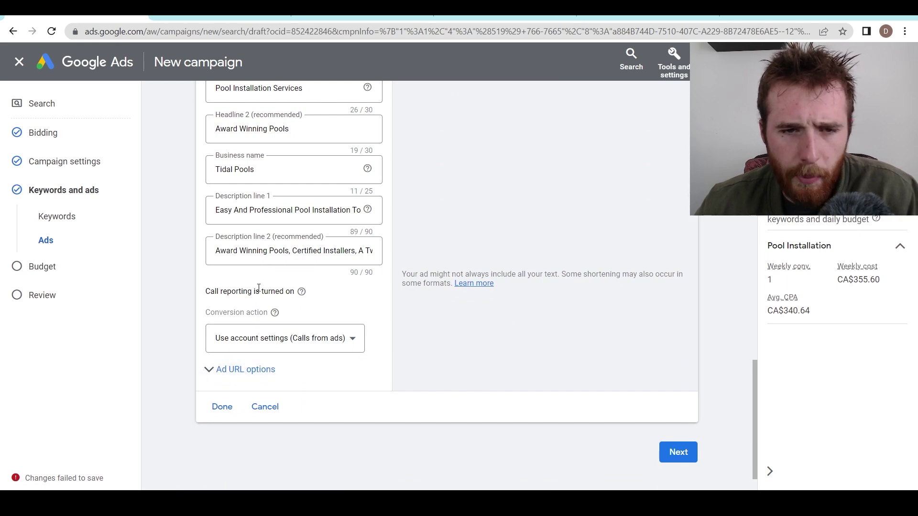
pyautogui.click(678, 452)
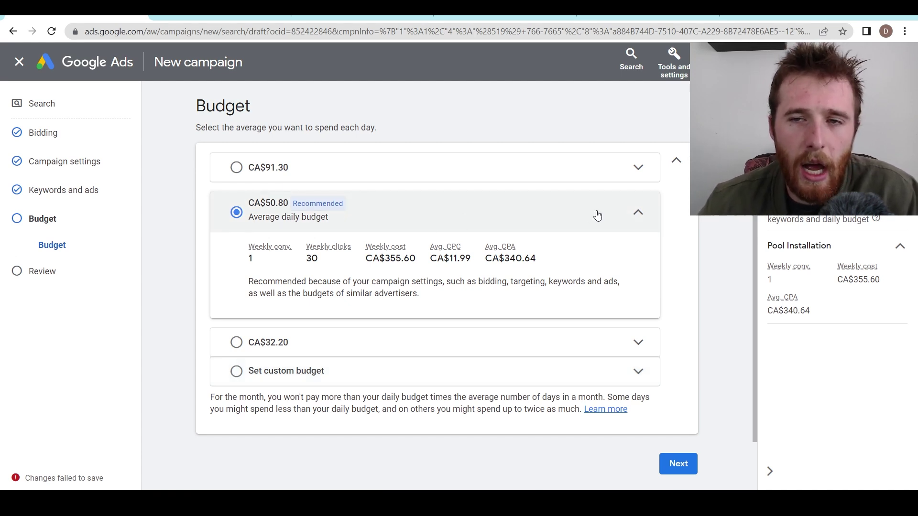
pyautogui.click(674, 60)
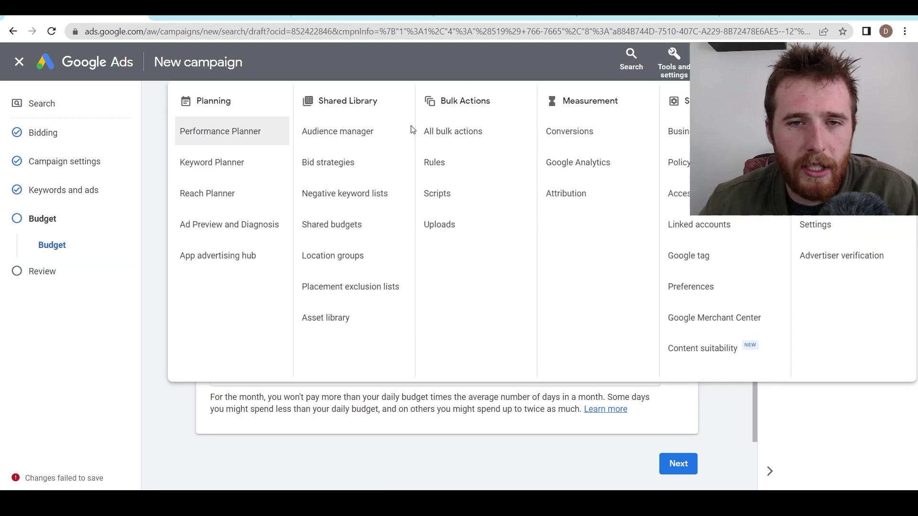
pyautogui.click(672, 58)
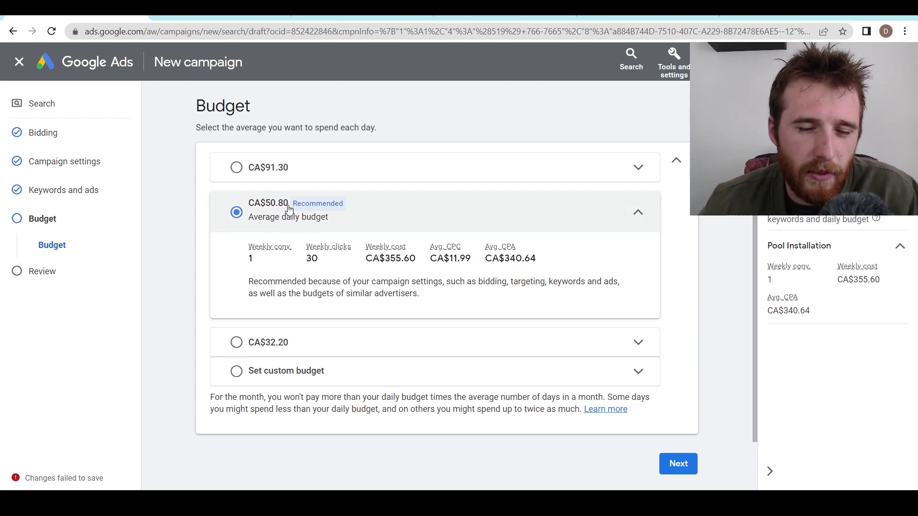
# - Replace the recommended CA$50.80 with a custom CA$60.52 daily budget, estimating 32 weekly clicks
pyautogui.click(265, 371)
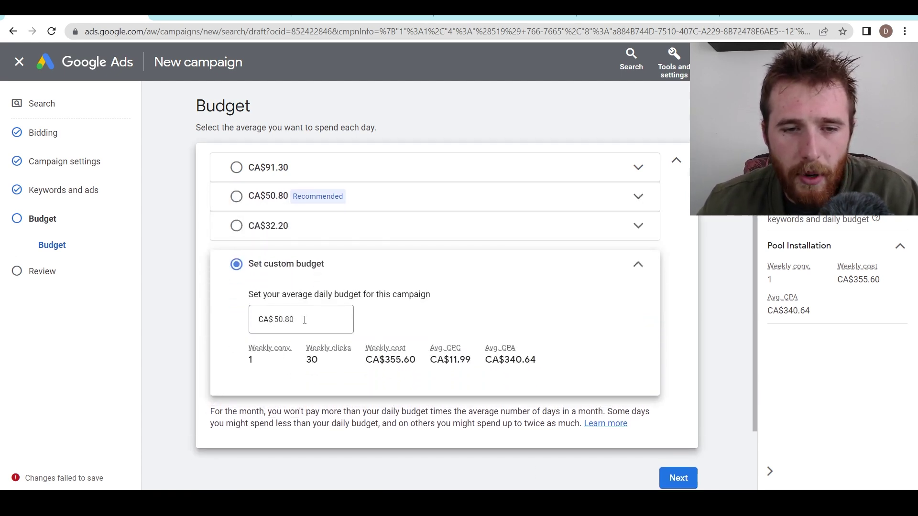
pyautogui.click(304, 319)
pyautogui.doubleClick(299, 319)
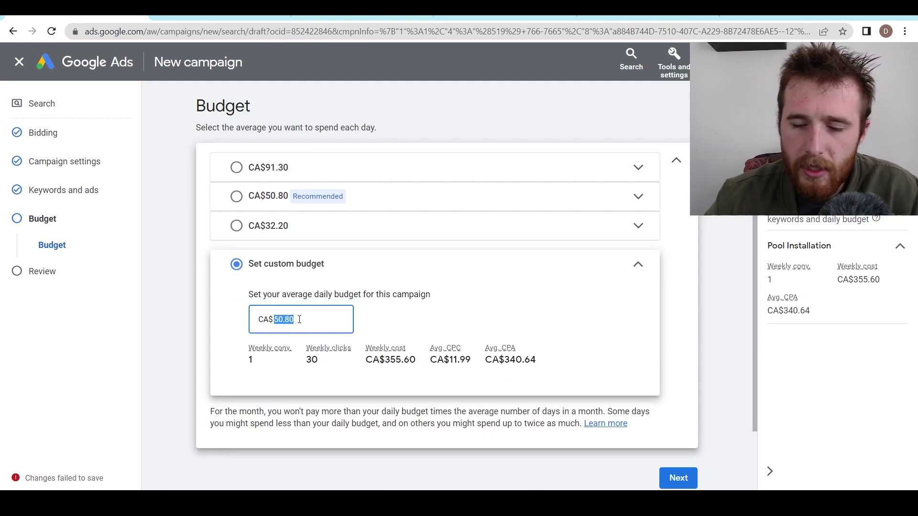
pyautogui.write('60.52')
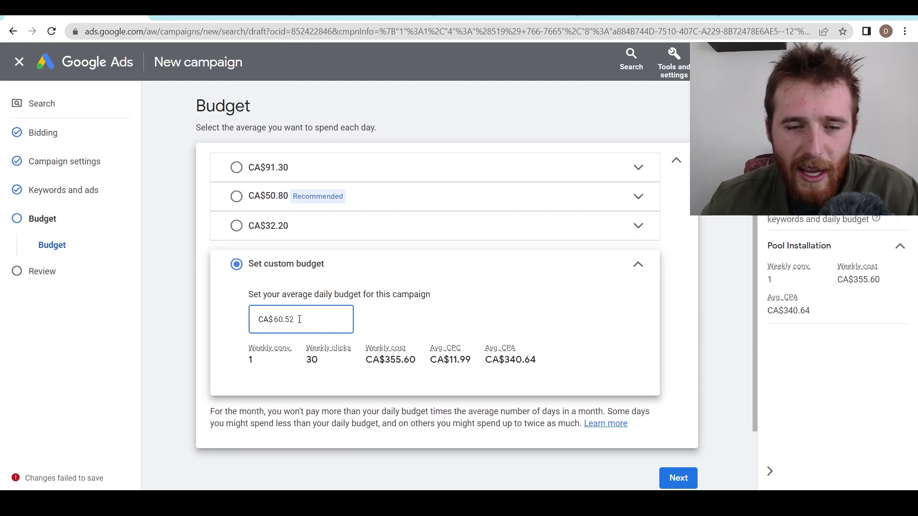
pyautogui.moveTo(294, 319); pyautogui.dragTo(287, 324)
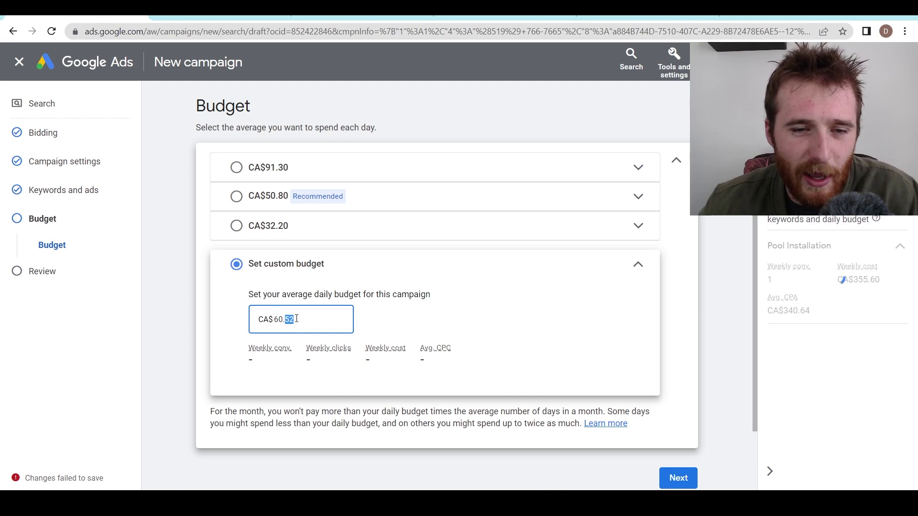
pyautogui.click(358, 301)
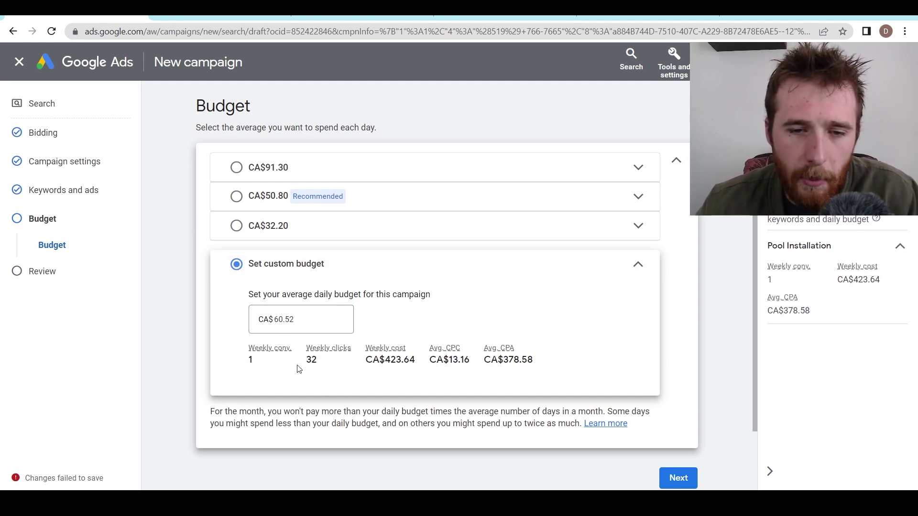
pyautogui.moveTo(248, 364); pyautogui.dragTo(531, 356)
pyautogui.click(532, 356)
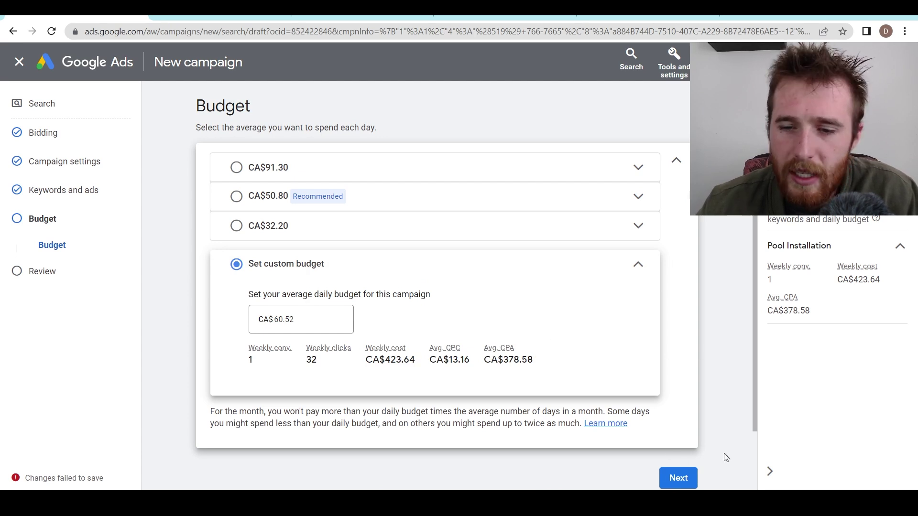
# - Review the campaign summary and publish Pool Installation 7
pyautogui.click(683, 480)
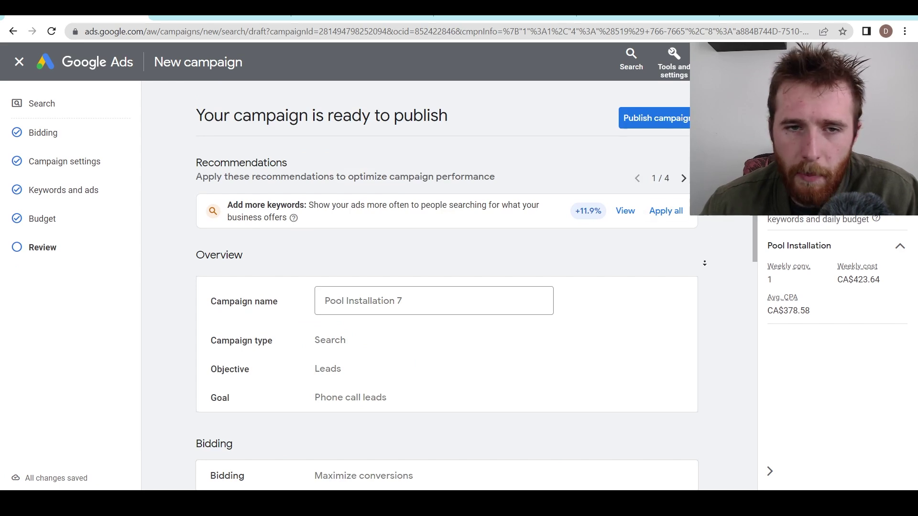
pyautogui.scroll(-8, 704, 263)
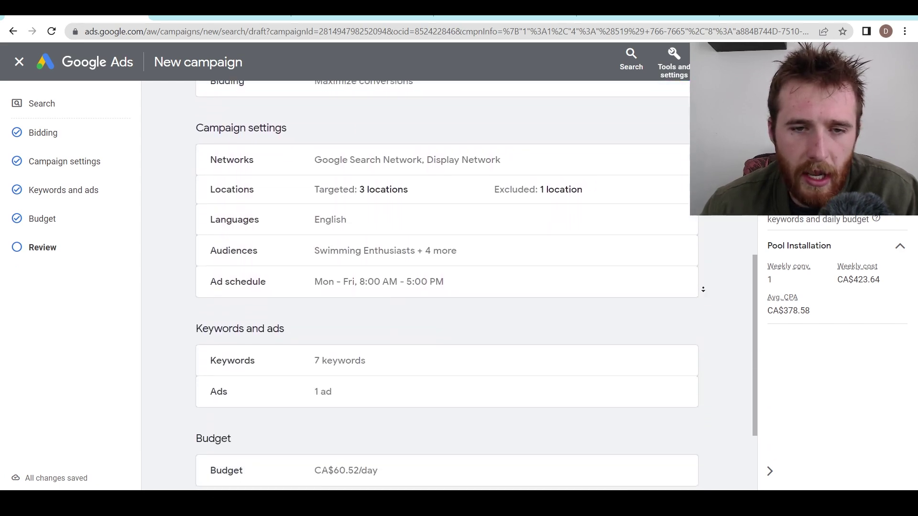
pyautogui.scroll(-3, 703, 289)
pyautogui.scroll(10, 513, 248)
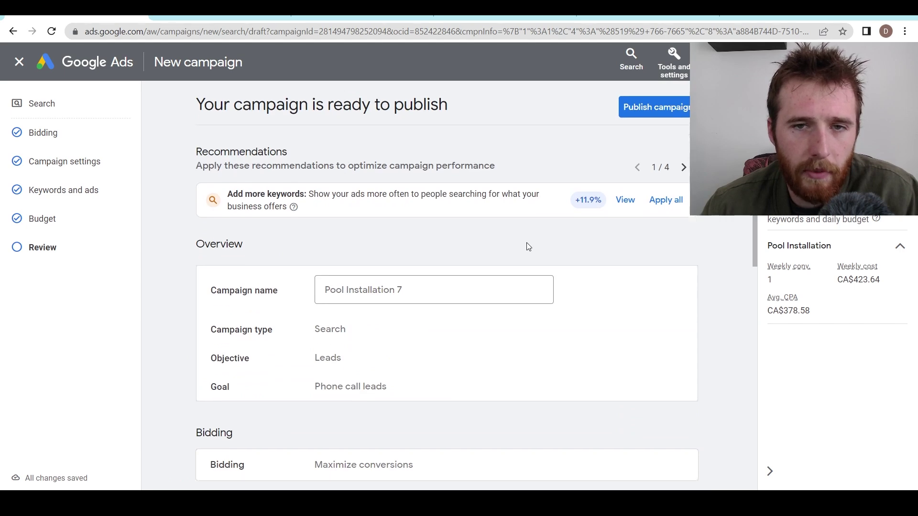
pyautogui.scroll(-10, 527, 245)
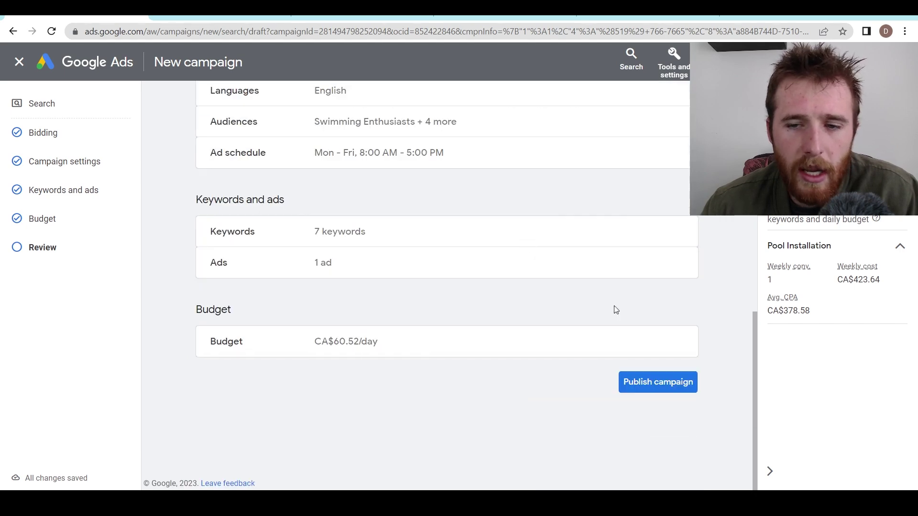
pyautogui.click(661, 381)
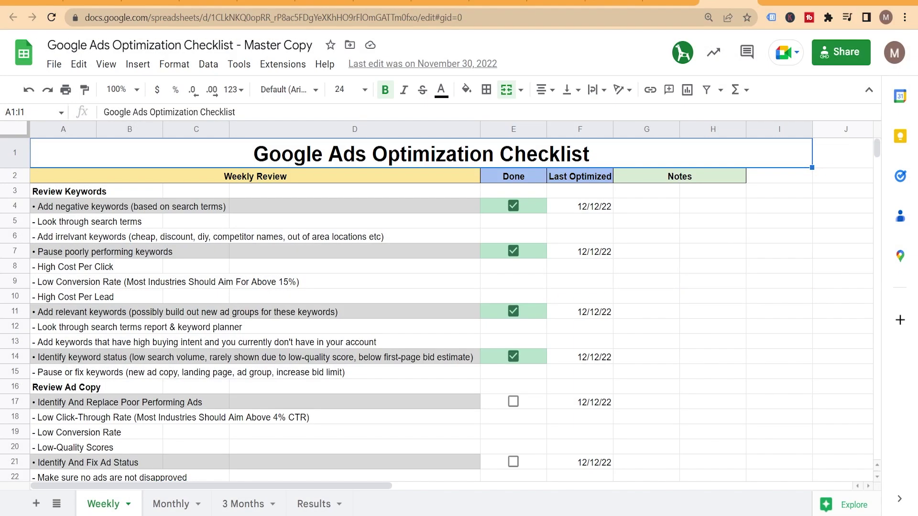
# - Flip through the Monthly, 3 Months and Results checklist sheets, then return to Weekly
pyautogui.click(173, 504)
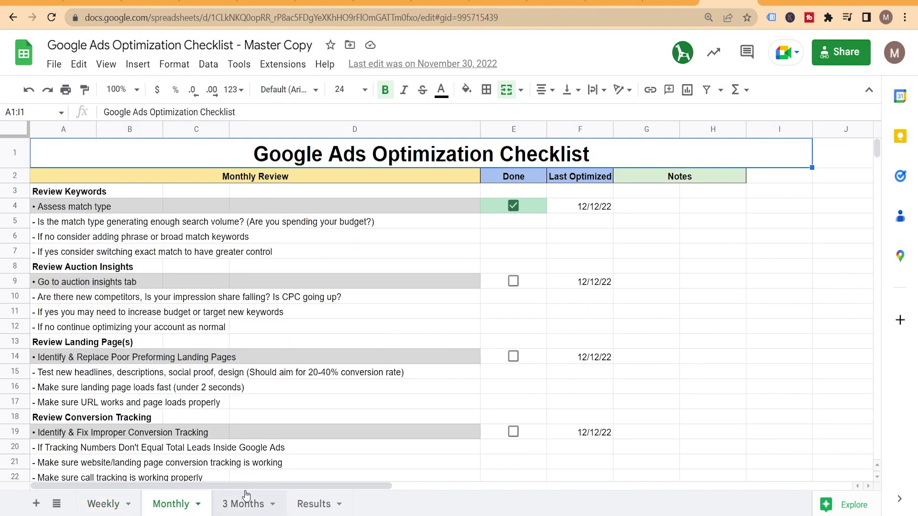
pyautogui.click(245, 502)
pyautogui.click(317, 504)
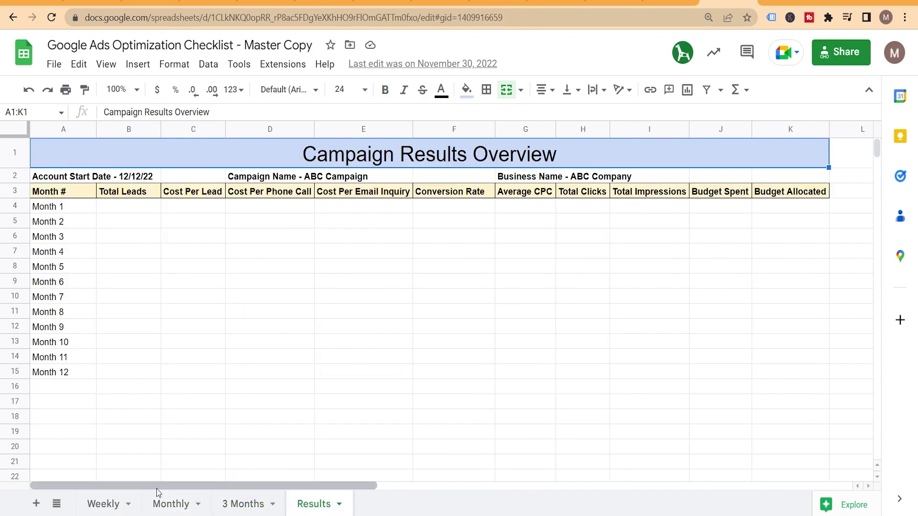
pyautogui.click(103, 502)
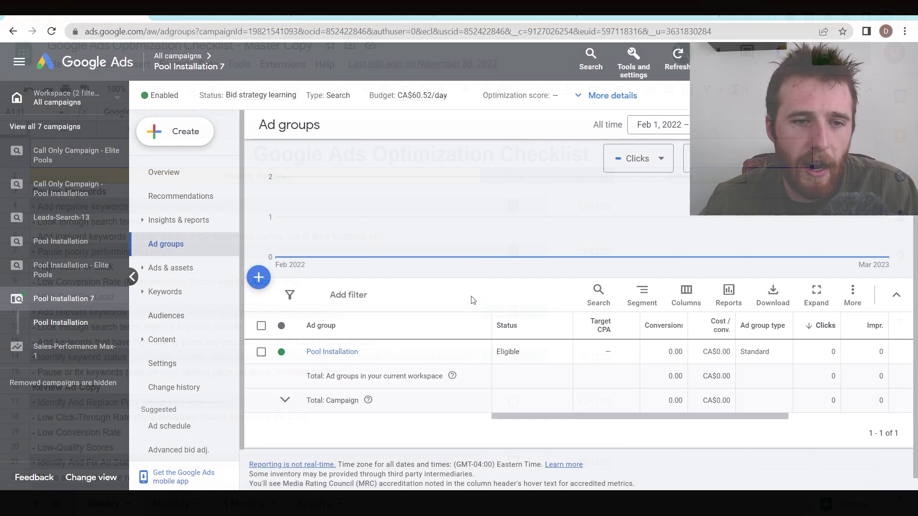